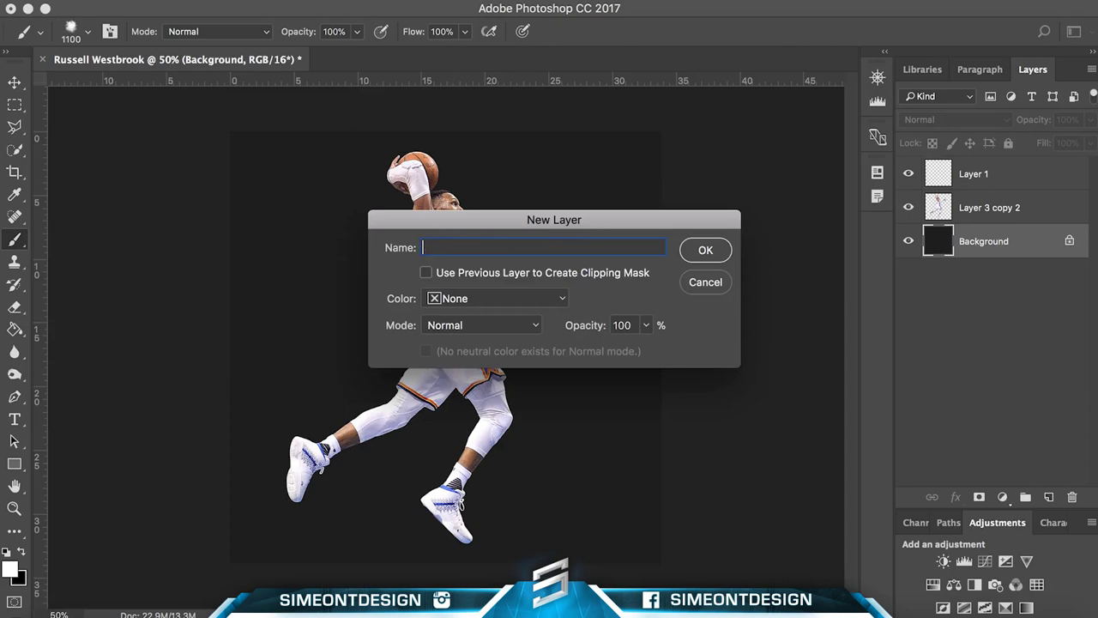
Clip the new painting layer to the player's cutout, ready for brush work.
{"action": "left_click", "coordinate": [939, 420]}
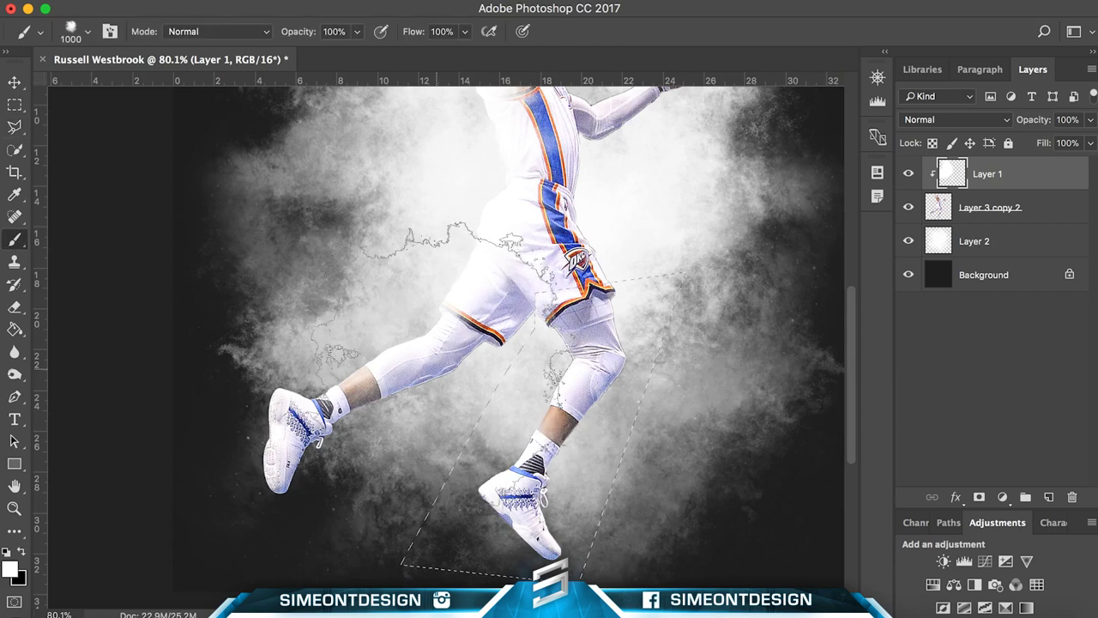
{"action": "key", "text": "b"}
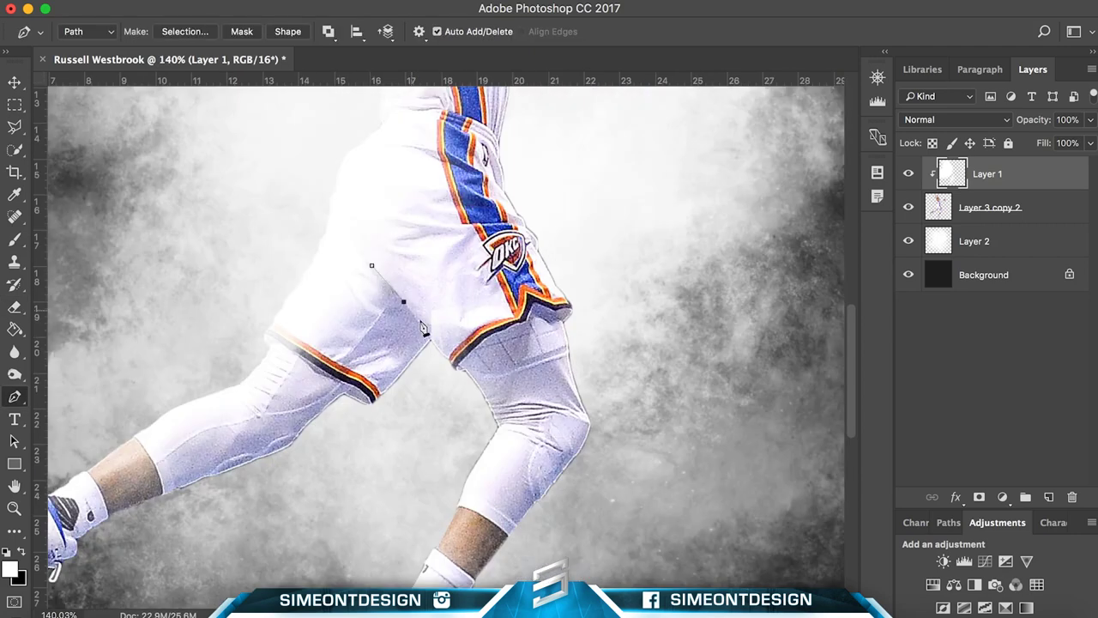
Create a new Layer 3 for more smoke painting over the player.
{"action": "scroll", "coordinate": [292, 528], "scroll_direction": "up", "scroll_amount": 3}
{"action": "scroll", "coordinate": [428, 210], "scroll_direction": "up", "scroll_amount": 3}
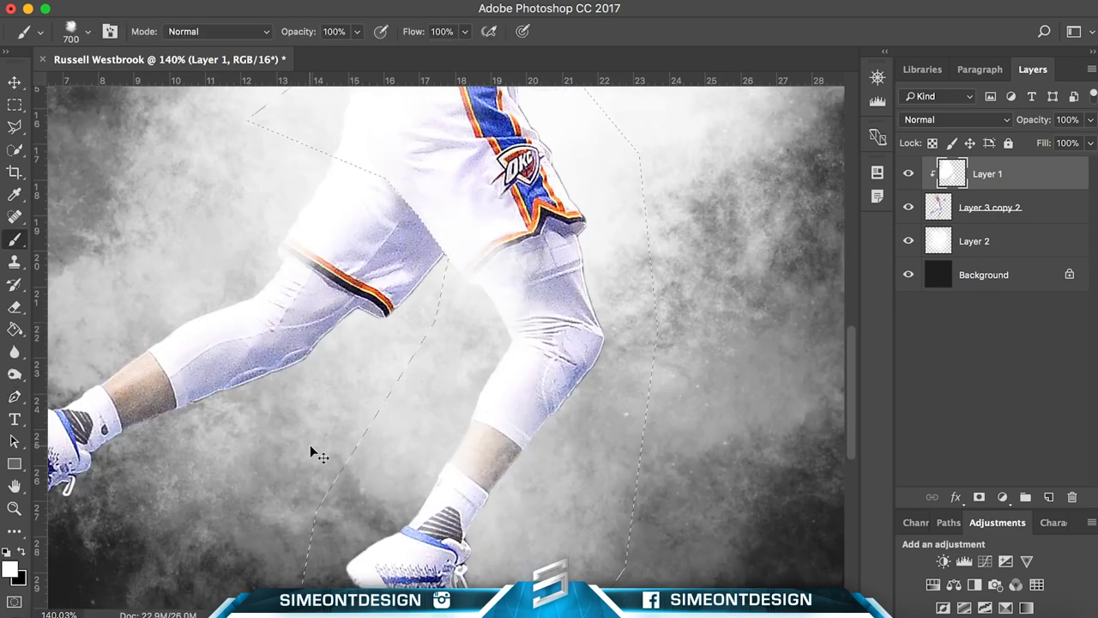
{"action": "scroll", "coordinate": [502, 236], "scroll_direction": "up", "scroll_amount": 5}
{"action": "key", "text": "ctrl+shift+n"}
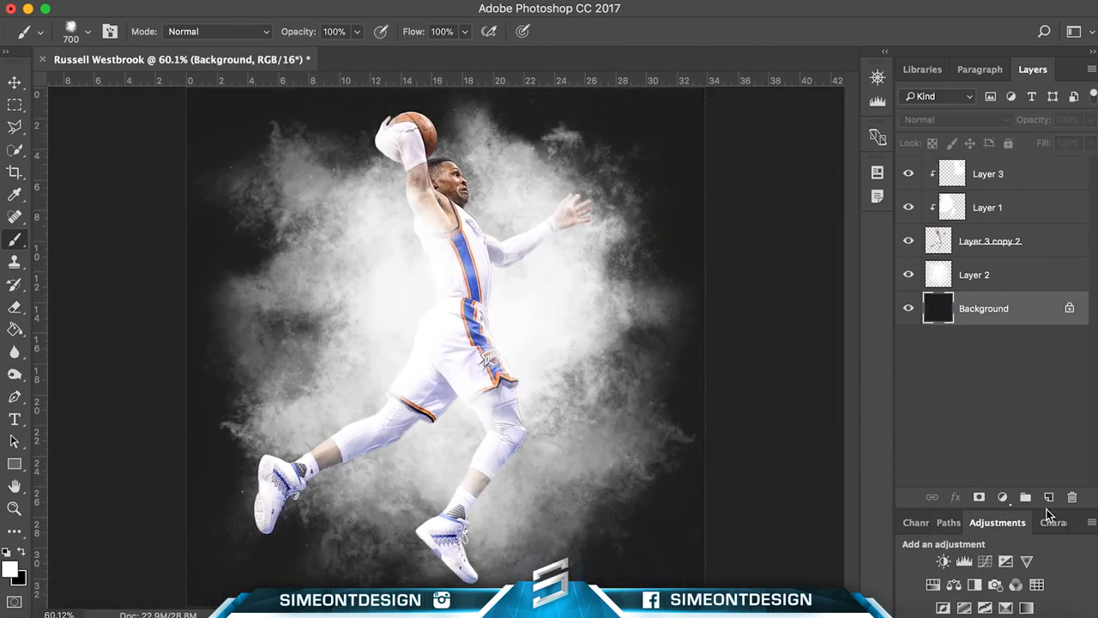
Choose a 2500 px brush tip, fit the whole canvas on screen, and select Layer 3.
{"action": "right_click", "coordinate": [343, 251]}
{"action": "double_click", "coordinate": [506, 370]}
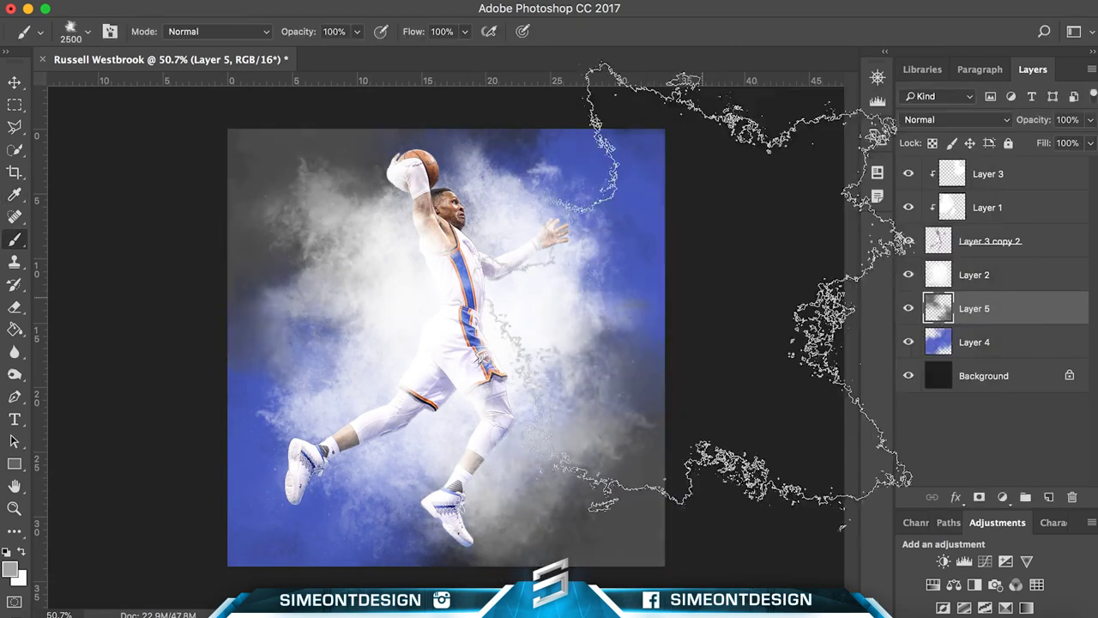
{"action": "key", "text": "ctrl+minus"}
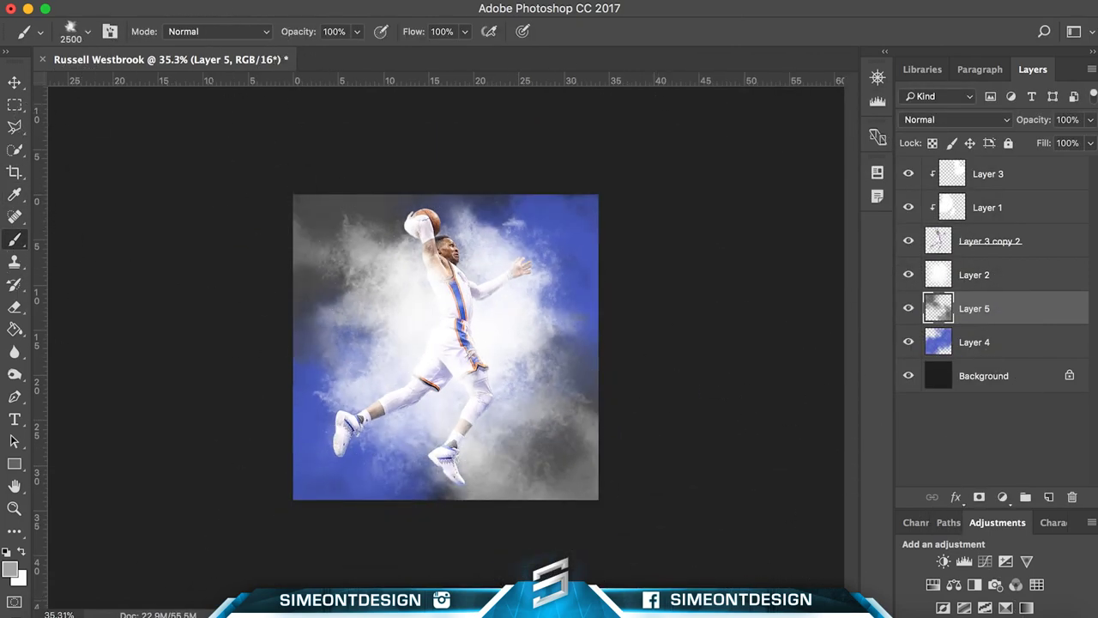
{"action": "key", "text": "ctrl+0"}
{"action": "left_click", "coordinate": [1027, 187]}
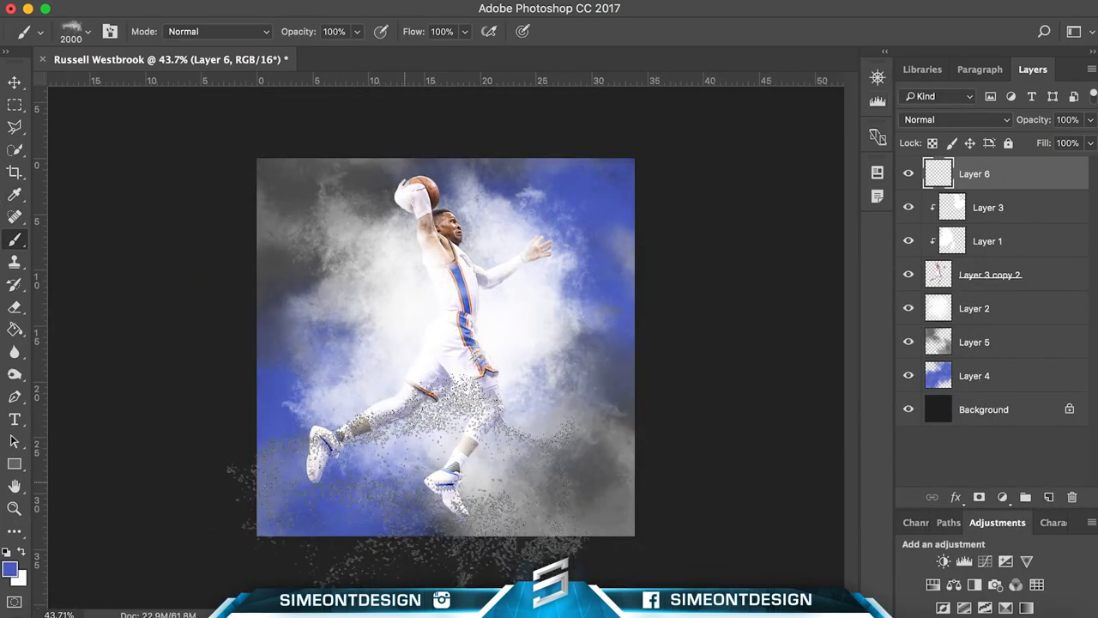
Paint a particle-spray burst on new Layer 7, then stretch and skew it across the canvas.
{"action": "left_click", "coordinate": [1048, 496]}
{"action": "right_click", "coordinate": [573, 430]}
{"action": "double_click", "coordinate": [696, 516]}
{"action": "left_click_drag", "start_coordinate": [974, 174], "coordinate": [1012, 292]}
{"action": "key", "text": "ctrl+t"}
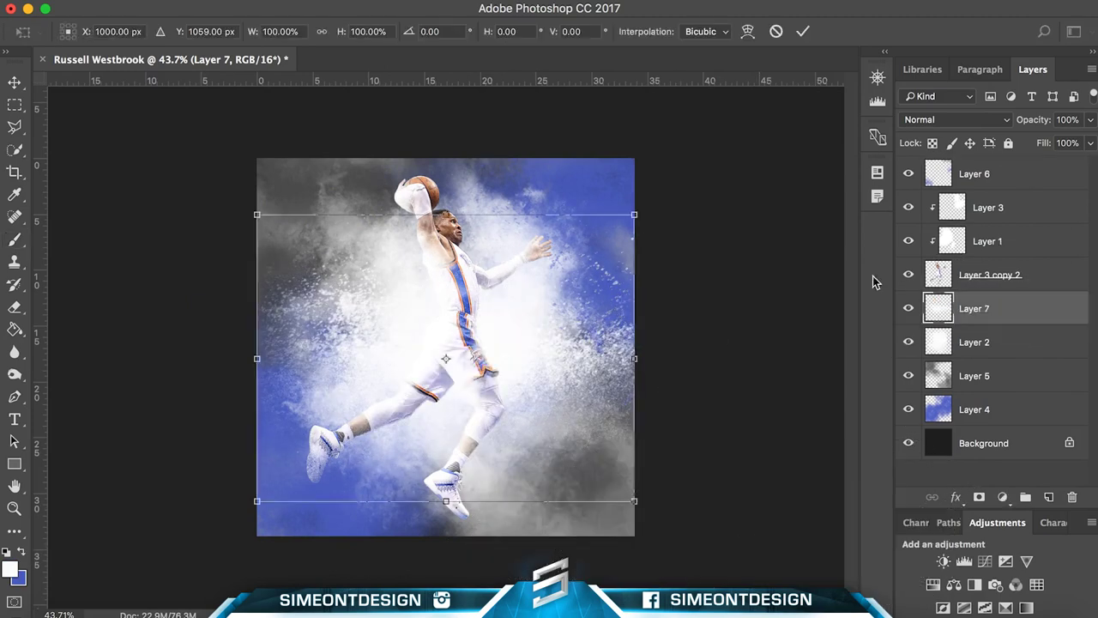
{"action": "left_click_drag", "start_coordinate": [445, 214], "coordinate": [445, 157]}
{"action": "left_click_drag", "start_coordinate": [634, 157], "coordinate": [688, 127]}
{"action": "left_click_drag", "start_coordinate": [257, 536], "coordinate": [241, 535]}
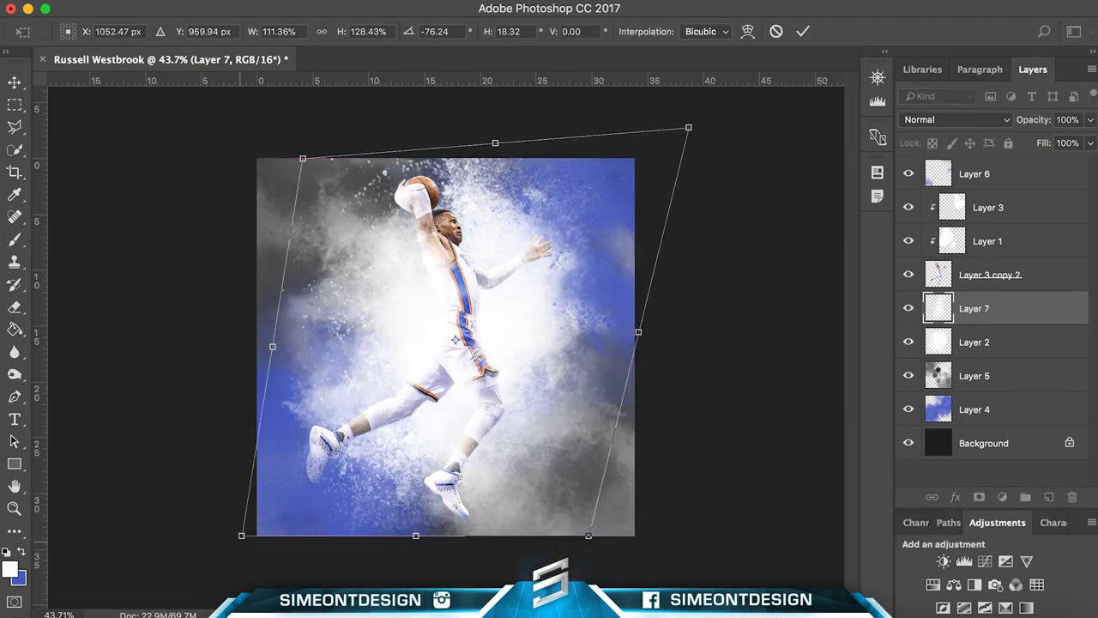
{"action": "key", "text": "Return"}
Add Layer 8, pick a different particle brush tip, and show the brush settings.
{"action": "key", "text": "ctrl+shift+n"}
{"action": "key", "text": "Return"}
{"action": "left_click", "coordinate": [10, 569]}
{"action": "key", "text": "b"}
{"action": "right_click", "coordinate": [527, 421]}
{"action": "double_click", "coordinate": [858, 519]}
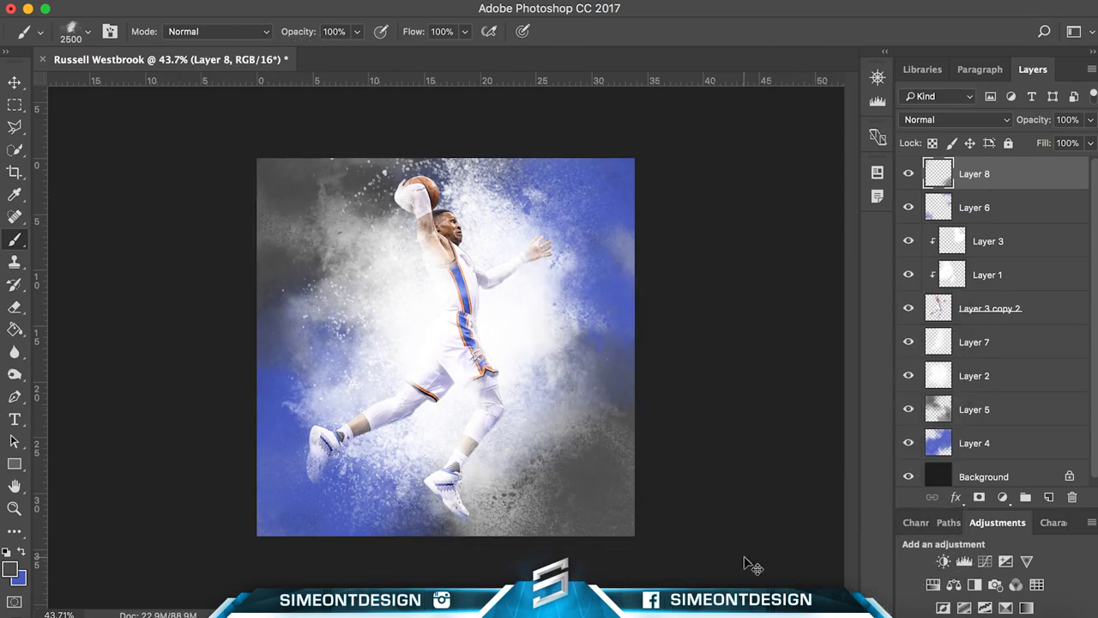
{"action": "key", "text": "ctrl+t"}
{"action": "key", "text": "Escape"}
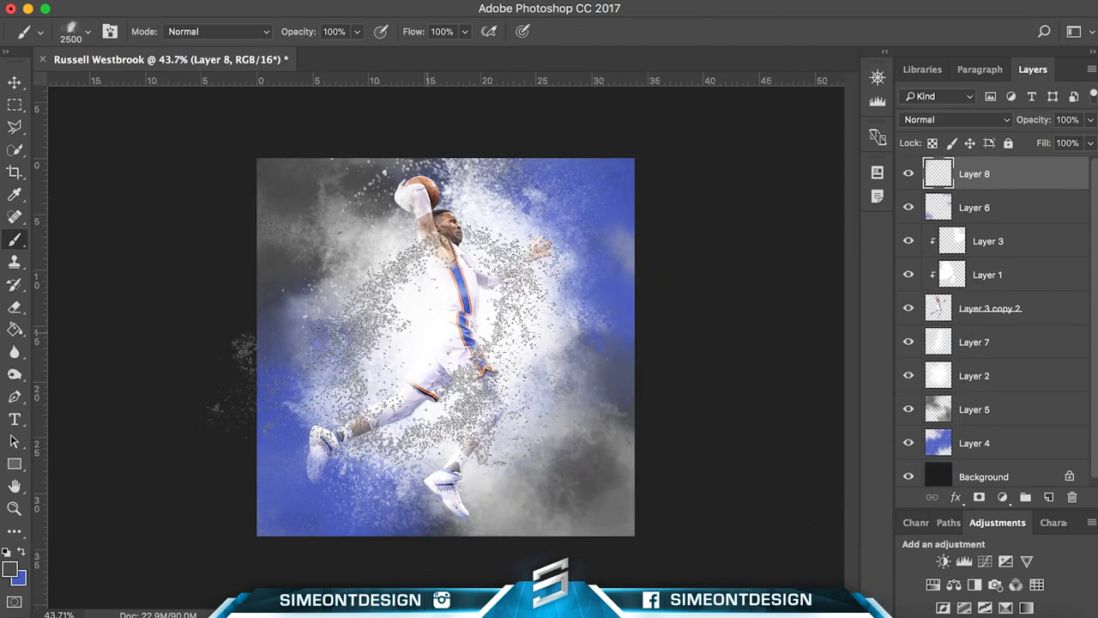
{"action": "left_click", "coordinate": [109, 32]}
{"action": "scroll", "coordinate": [813, 418], "scroll_direction": "up", "scroll_amount": 3}
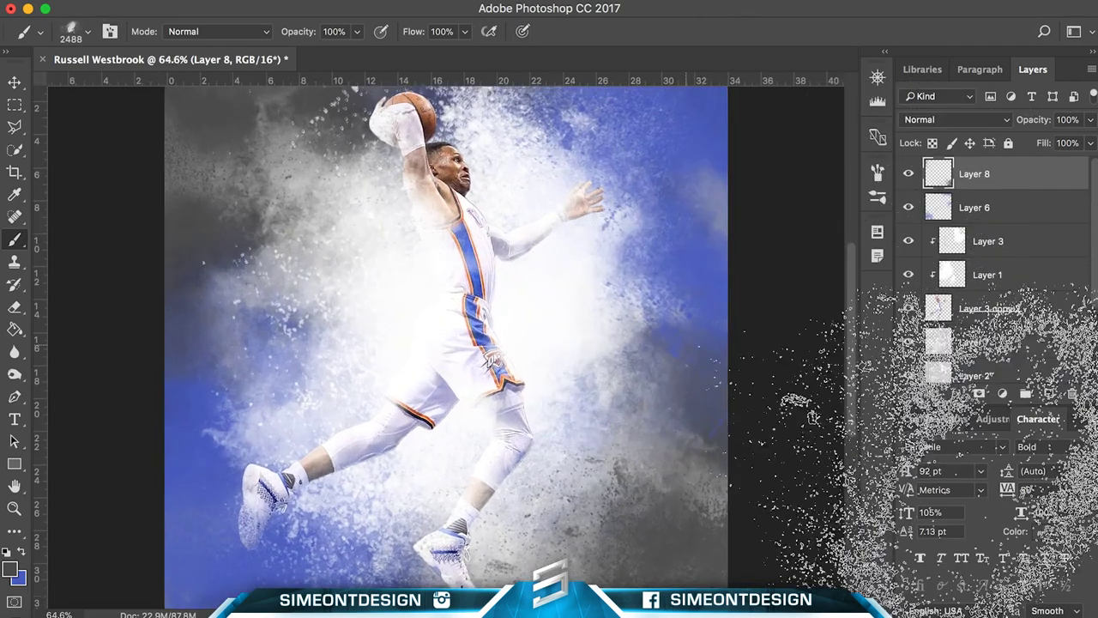
Raise brightness and add a Curves adjustment lifting the midtones.
{"action": "left_click_drag", "start_coordinate": [696, 409], "coordinate": [707, 409]}
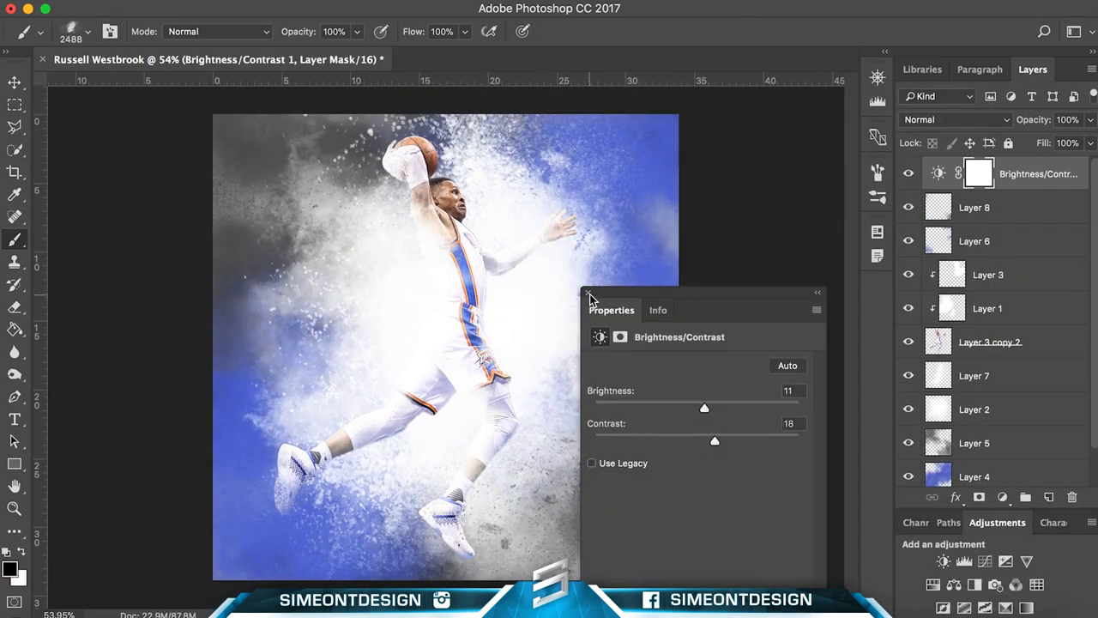
{"action": "left_click", "coordinate": [964, 561]}
{"action": "left_click_drag", "start_coordinate": [720, 481], "coordinate": [720, 474]}
{"action": "left_click_drag", "start_coordinate": [760, 439], "coordinate": [1034, 604]}
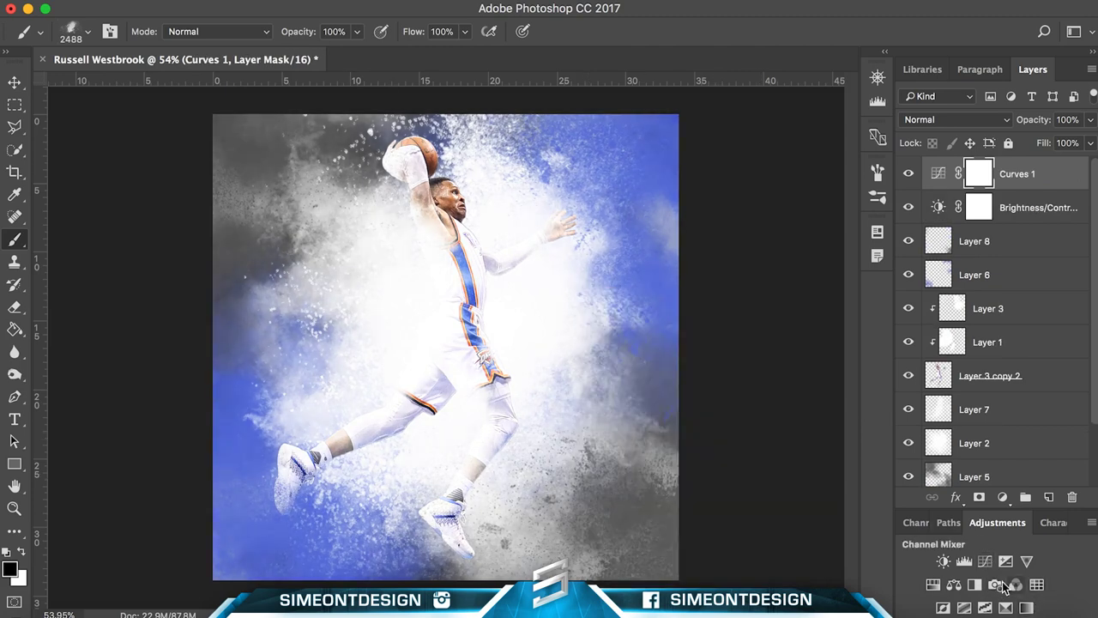
Add a blue Photo Filter at 42% density, disable its mask, and select Layer 8.
{"action": "left_click", "coordinate": [1000, 582]}
{"action": "left_click", "coordinate": [645, 399]}
{"action": "left_click_drag", "start_coordinate": [747, 178], "coordinate": [744, 201]}
{"action": "key", "text": "Return"}
{"action": "left_click_drag", "start_coordinate": [644, 438], "coordinate": [679, 440]}
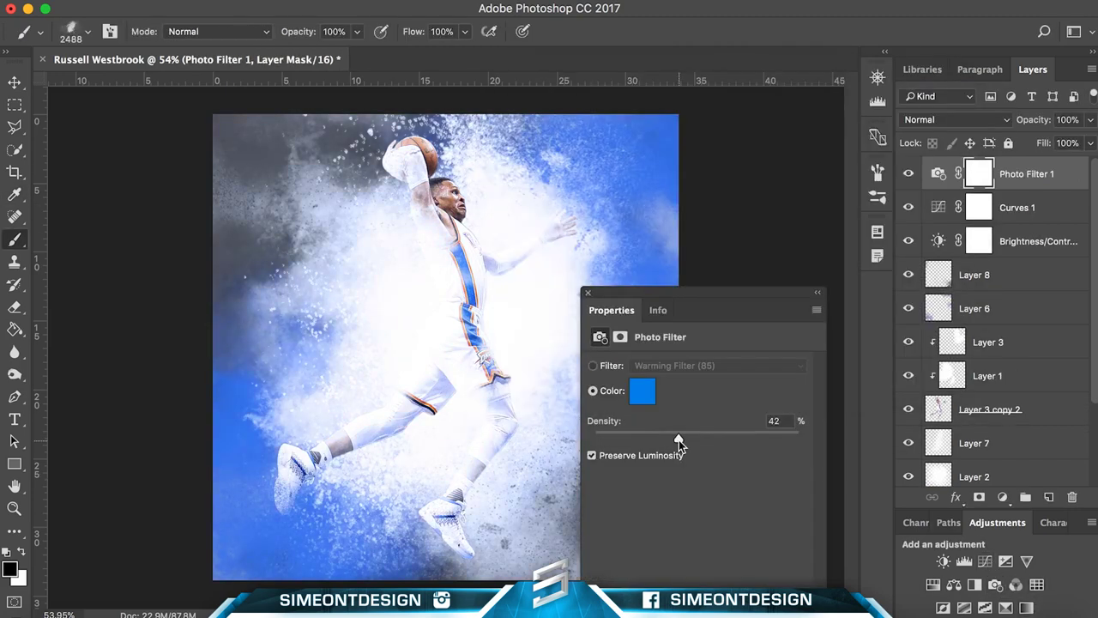
{"action": "left_click", "coordinate": [588, 293]}
{"action": "right_click", "coordinate": [978, 174]}
{"action": "left_click", "coordinate": [982, 180]}
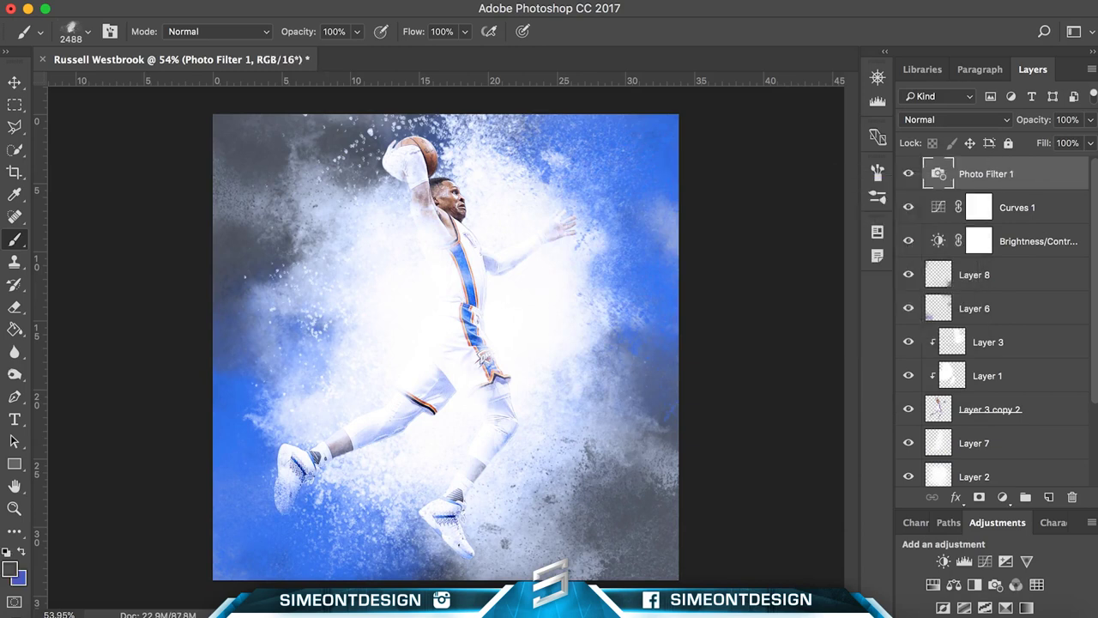
{"action": "left_click", "coordinate": [1041, 261]}
{"action": "right_click", "coordinate": [479, 257]}
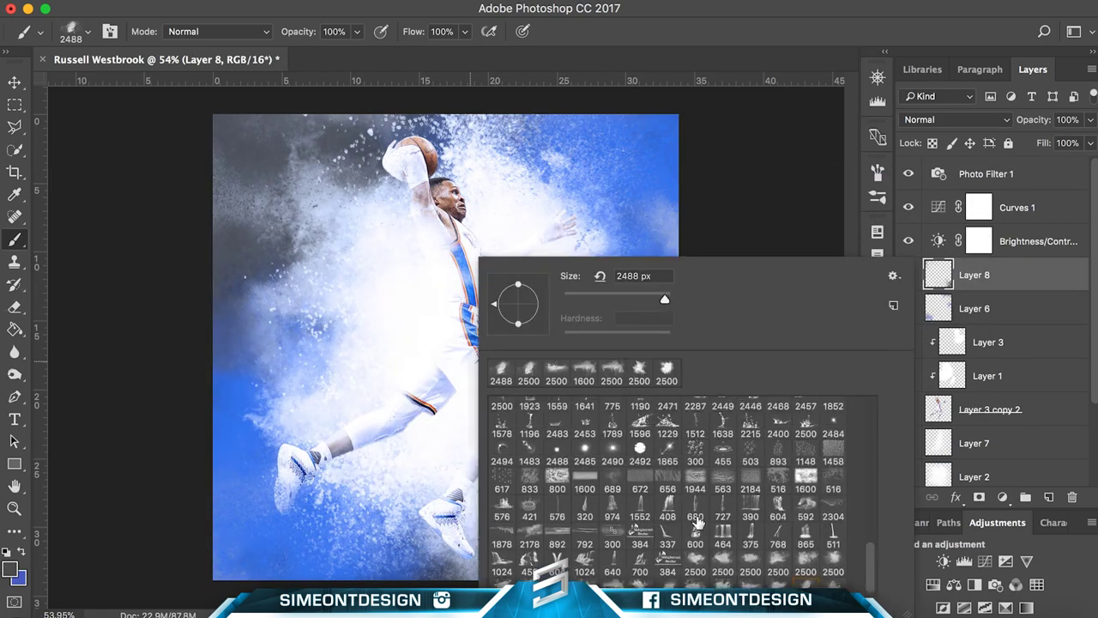
Pick a fragment brush tip and add Layers 9 and 10 for debris.
{"action": "scroll", "coordinate": [698, 520], "scroll_direction": "up", "scroll_amount": 5}
{"action": "double_click", "coordinate": [696, 424]}
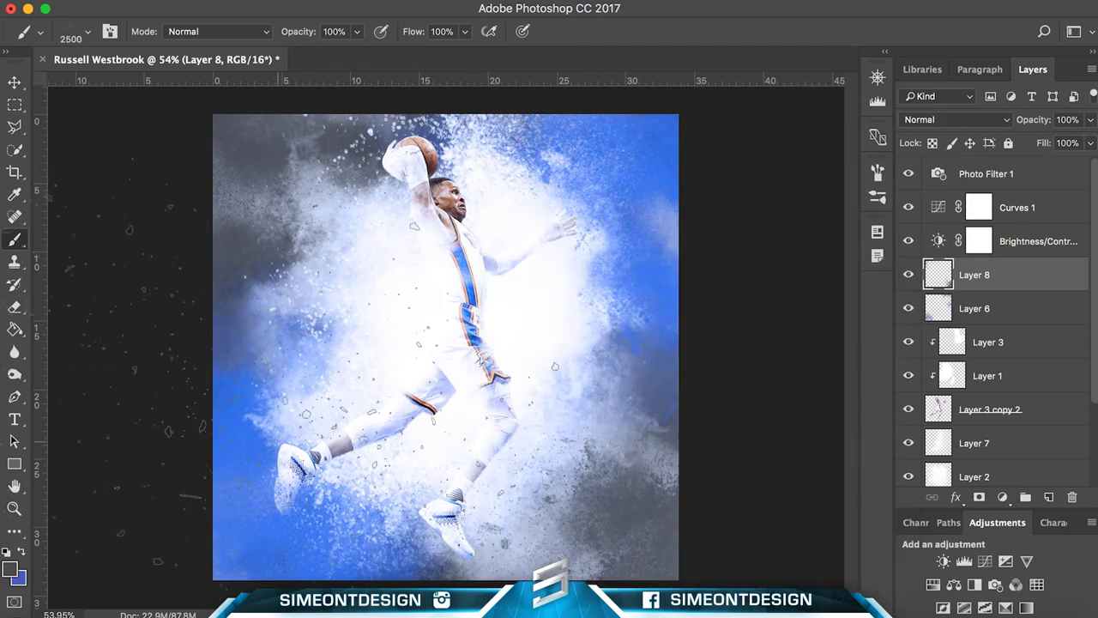
{"action": "key", "text": "ctrl+shift+n"}
{"action": "key", "text": "Return"}
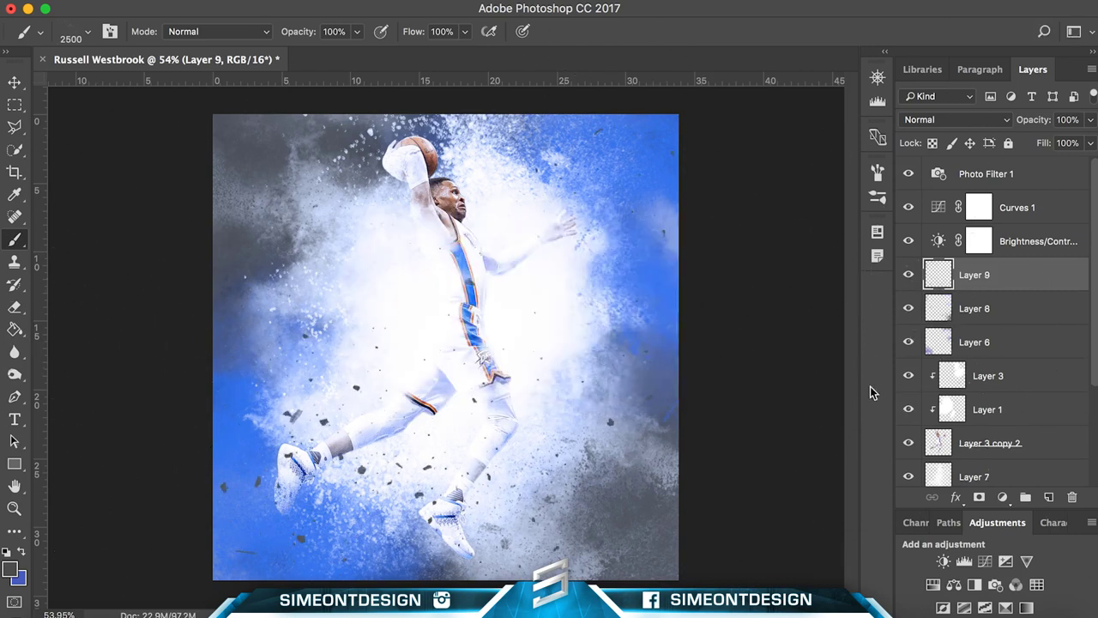
{"action": "key", "text": "ctrl+shift+n"}
{"action": "key", "text": "Return"}
Add Layer 11 and paint more debris with other fragment brush tips.
{"action": "scroll", "coordinate": [445, 350], "scroll_direction": "down", "scroll_amount": 2}
{"action": "right_click", "coordinate": [616, 409]}
{"action": "key", "text": "Return"}
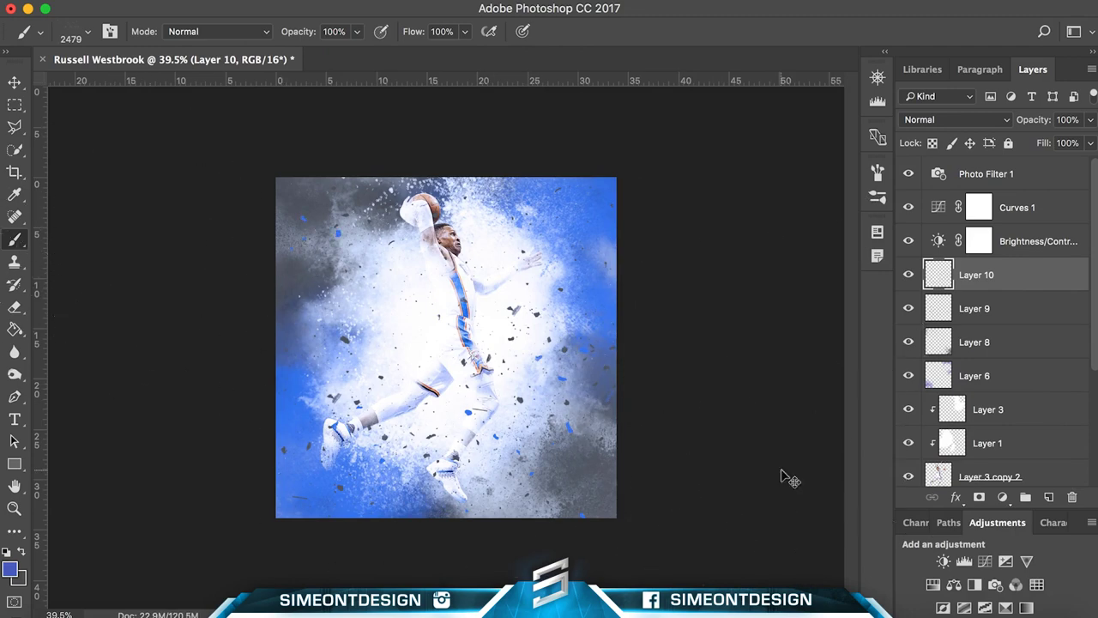
{"action": "key", "text": "ctrl+shift+n"}
{"action": "key", "text": "Return"}
{"action": "right_click", "coordinate": [689, 453]}
{"action": "key", "text": "Return"}
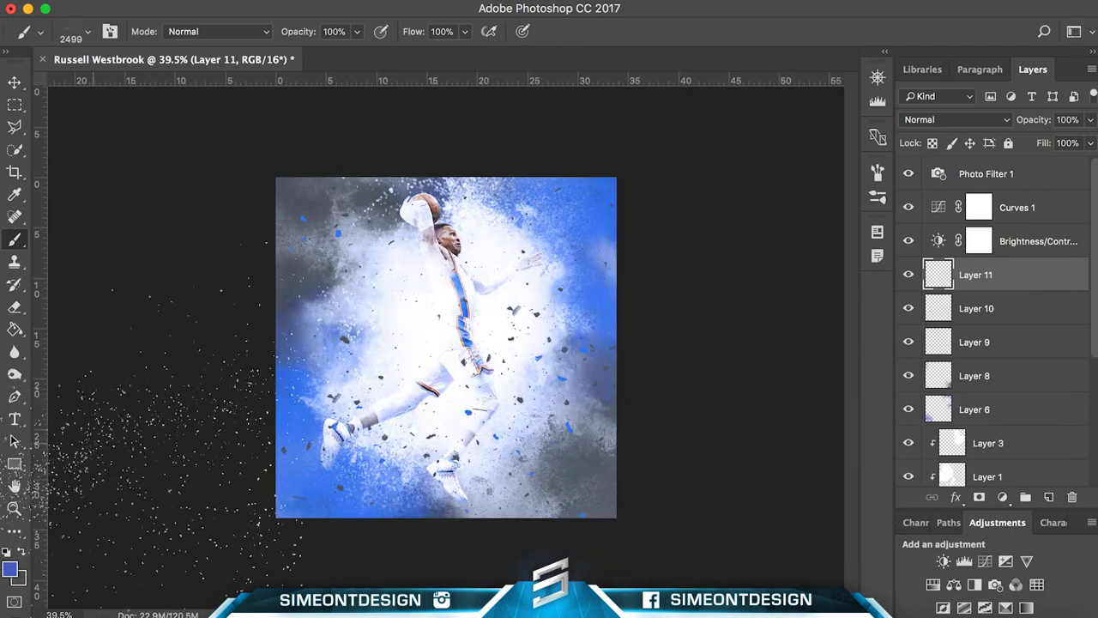
Set the debris Layers 9–11 to 75% opacity.
{"action": "key", "text": "ctrl+plus"}
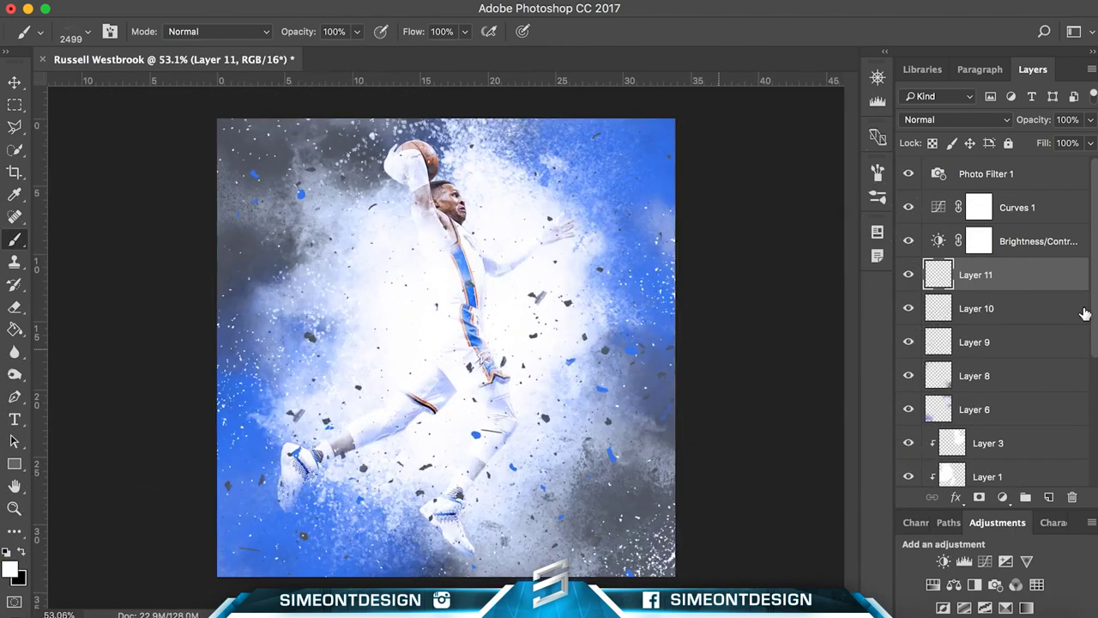
{"action": "left_click", "coordinate": [978, 341], "text": "shift"}
{"action": "left_click", "coordinate": [1052, 125]}
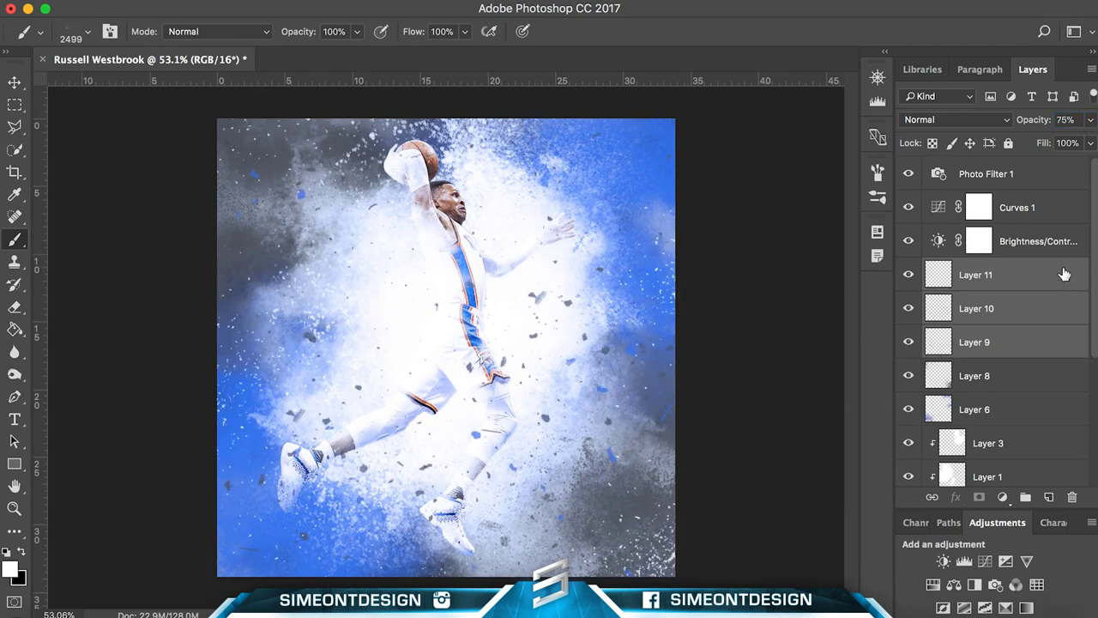
{"action": "scroll", "coordinate": [1064, 273], "scroll_direction": "down", "scroll_amount": 5}
Select Layer 3 copy 2's mask and refine it with a 2500 px brush.
{"action": "left_click", "coordinate": [978, 350]}
{"action": "right_click", "coordinate": [296, 250]}
{"action": "double_click", "coordinate": [674, 526]}
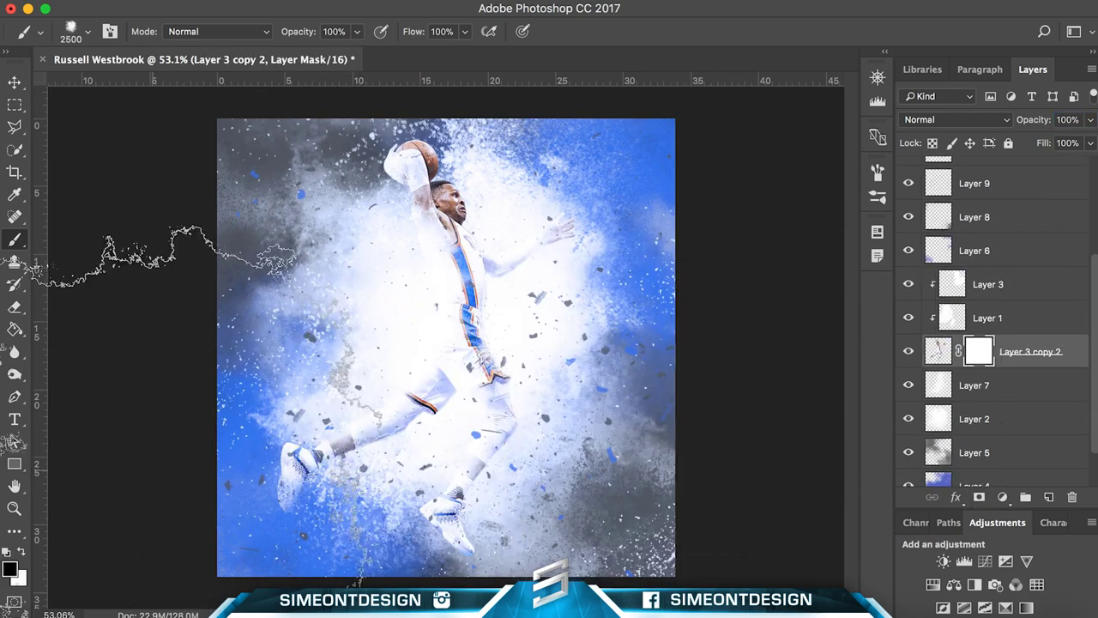
{"action": "scroll", "coordinate": [750, 380], "scroll_direction": "down", "scroll_amount": 2}
{"action": "scroll", "coordinate": [750, 380], "scroll_direction": "up", "scroll_amount": 1}
{"action": "scroll", "coordinate": [1086, 334], "scroll_direction": "up", "scroll_amount": 5}
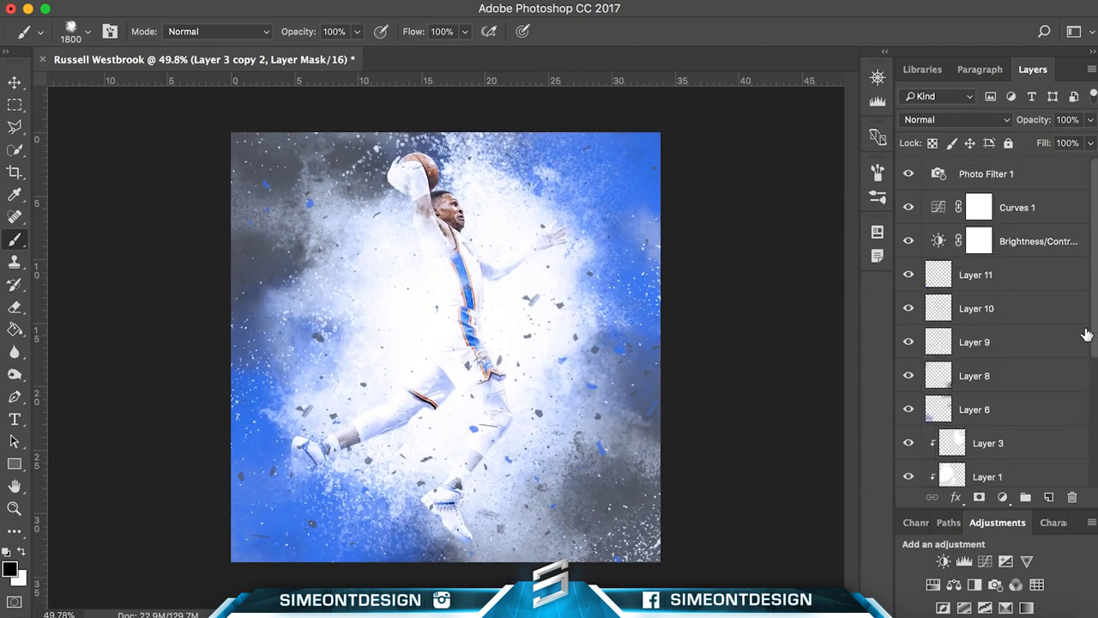
Add a Color Lookup using F-8700-STD.cube, duplicate it, and mask out the copy's centre.
{"action": "left_click", "coordinate": [1037, 584]}
{"action": "left_click", "coordinate": [687, 363]}
{"action": "left_click", "coordinate": [686, 363]}
{"action": "left_click", "coordinate": [318, 157]}
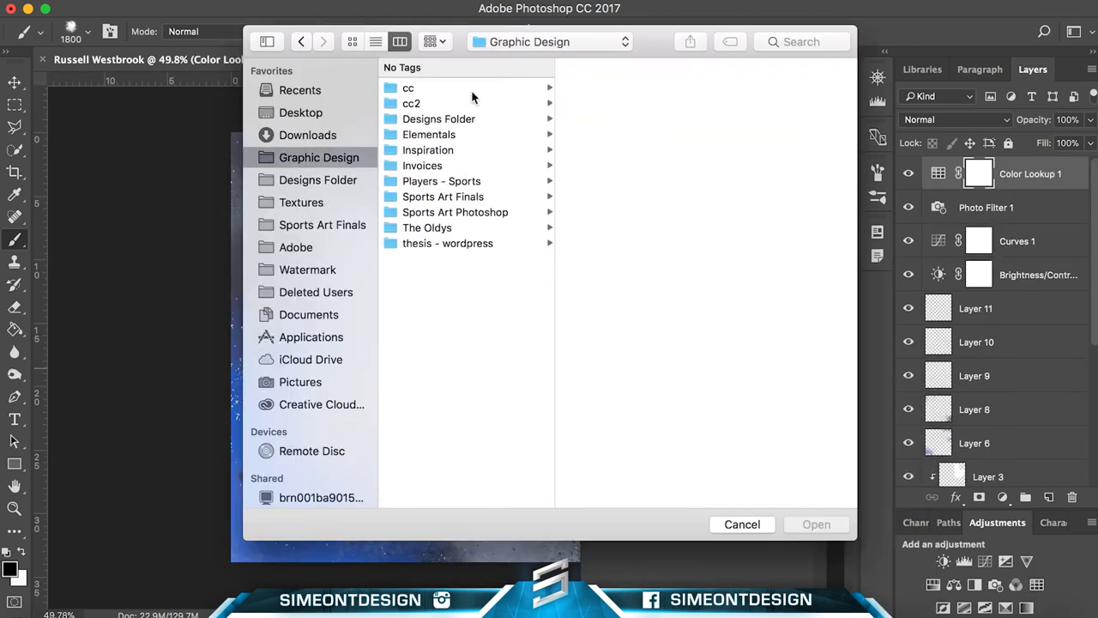
{"action": "left_click", "coordinate": [404, 97]}
{"action": "left_click", "coordinate": [626, 87]}
{"action": "double_click", "coordinate": [627, 88]}
{"action": "key", "text": "ctrl+j"}
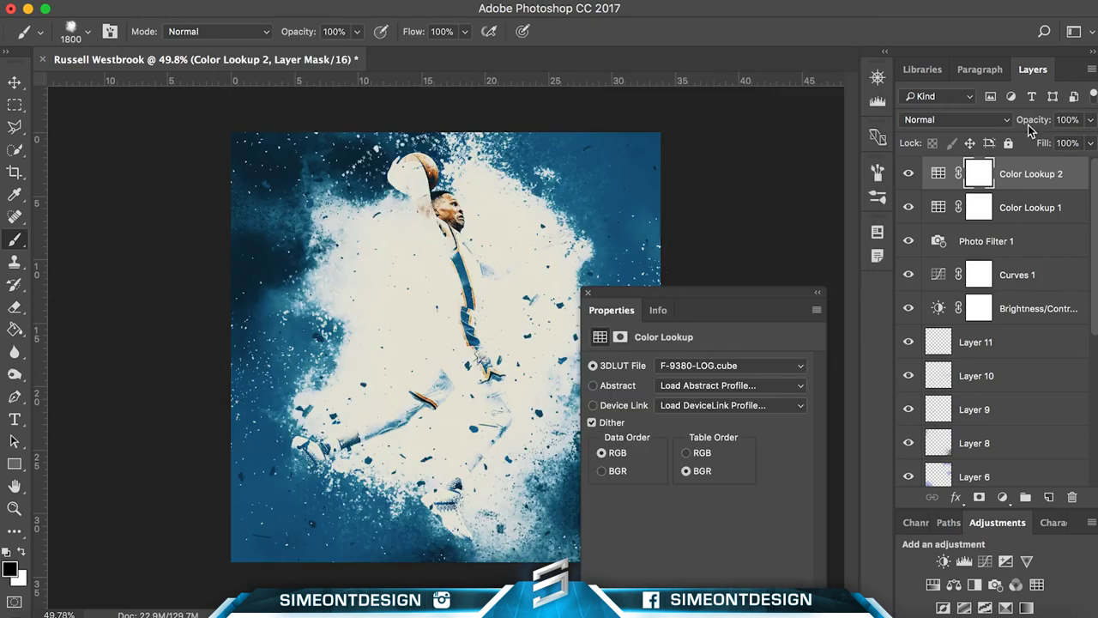
{"action": "left_click_drag", "start_coordinate": [429, 335], "coordinate": [463, 360]}
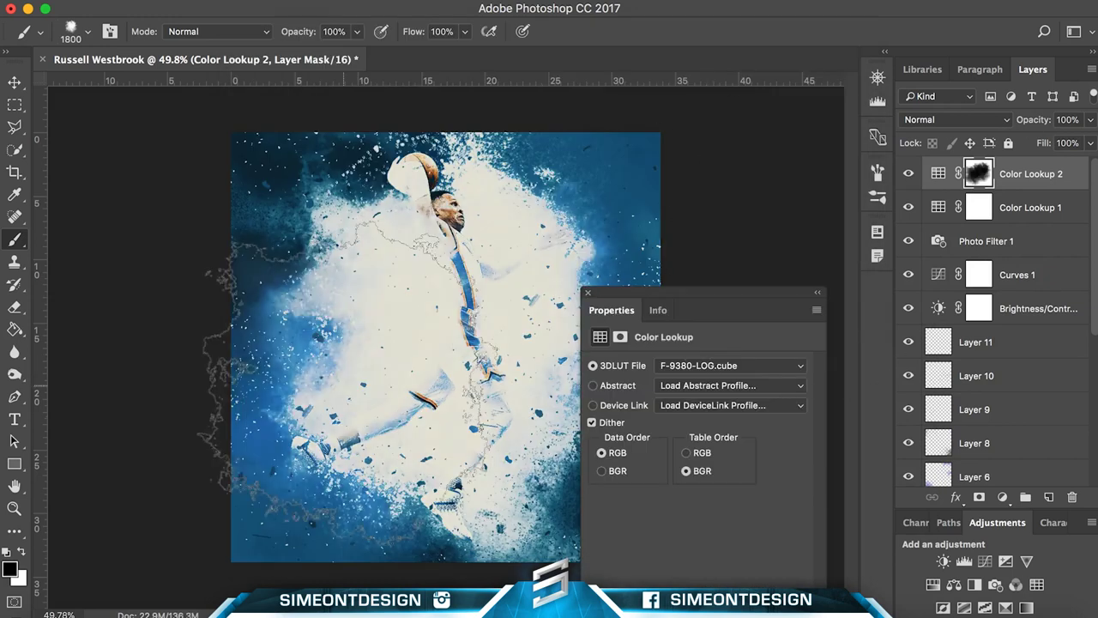
{"action": "left_click_drag", "start_coordinate": [703, 293], "coordinate": [723, 279]}
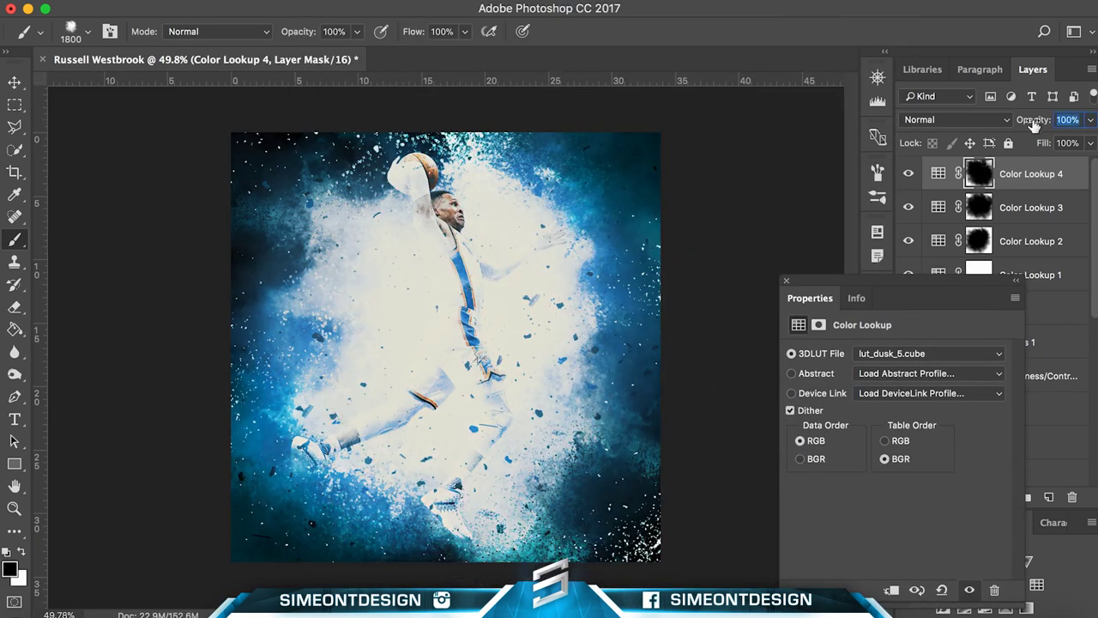
Set Color Lookup 4's opacity to 59%.
{"action": "left_click", "coordinate": [908, 173]}
{"action": "left_click", "coordinate": [1064, 119]}
{"action": "type", "text": "59"}
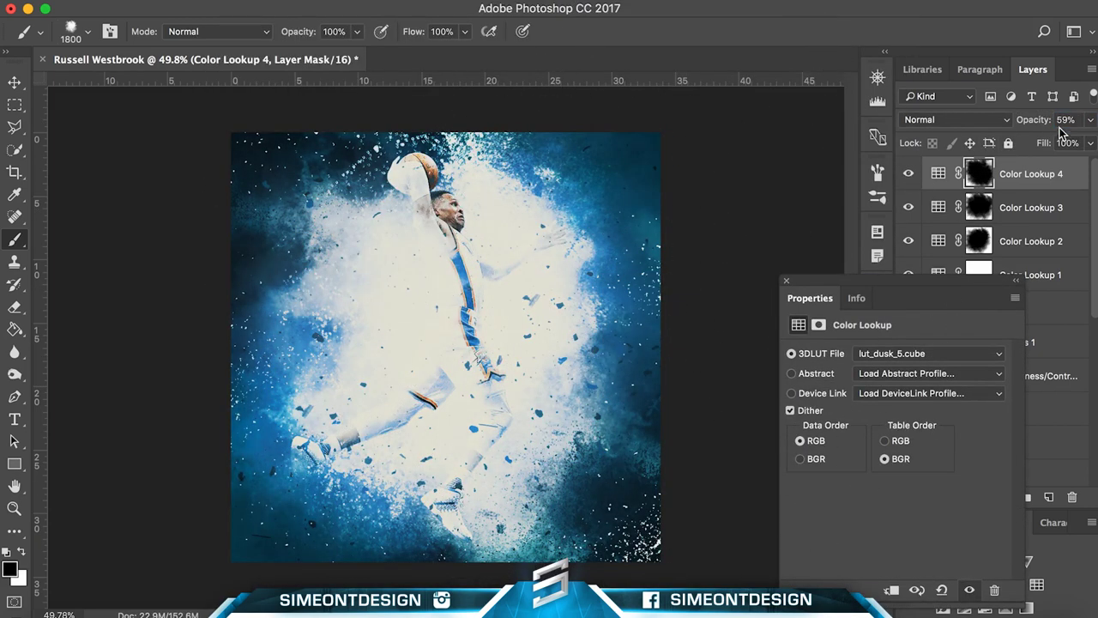
{"action": "left_click", "coordinate": [785, 281]}
Lower Layer 2's opacity to 87%.
{"action": "scroll", "coordinate": [995, 343], "scroll_direction": "down", "scroll_amount": 5}
{"action": "left_click", "coordinate": [973, 433]}
{"action": "left_click_drag", "start_coordinate": [1034, 120], "coordinate": [1027, 118]}
Paint soft black around the player on a new Layer 12.
{"action": "key", "text": "x"}
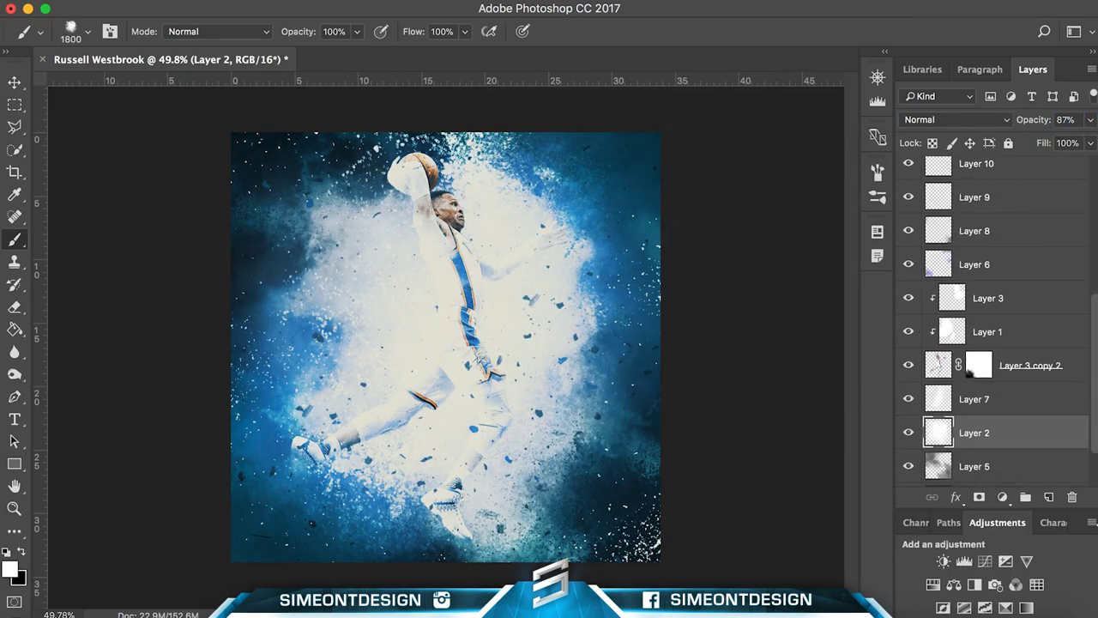
{"action": "key", "text": "ctrl+shift+alt+n"}
{"action": "left_click", "coordinate": [455, 343]}
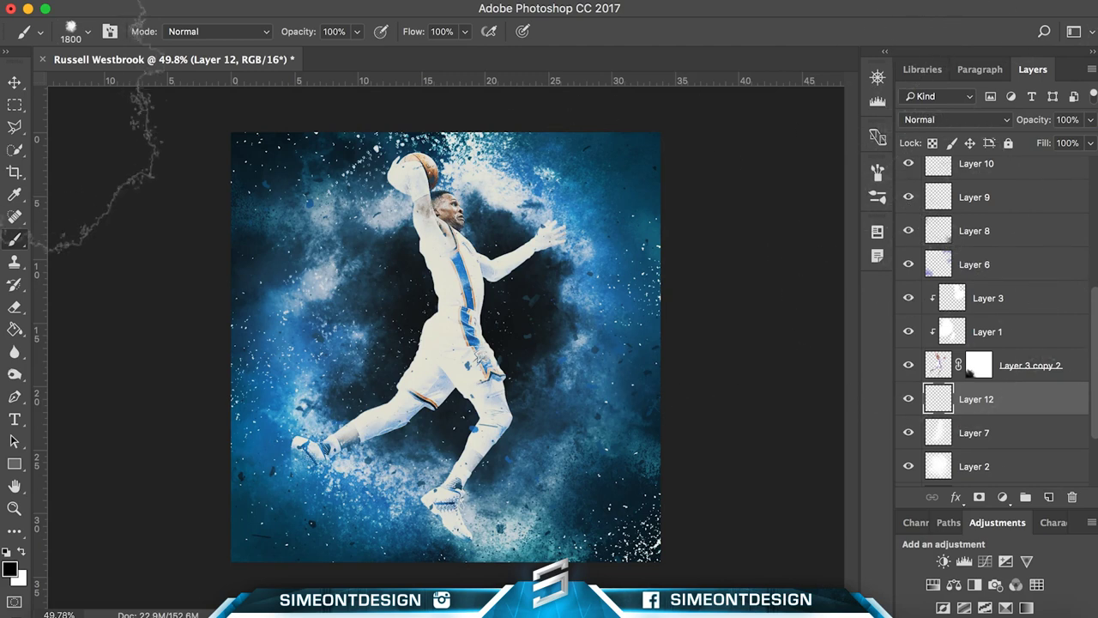
{"action": "key", "text": "ctrl+z"}
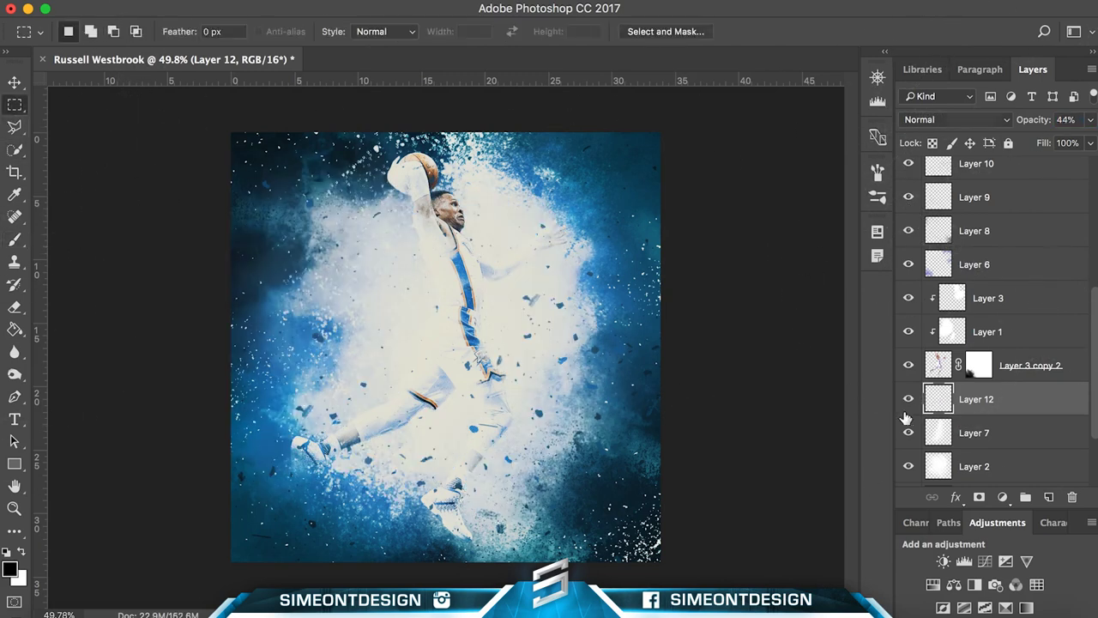
{"action": "key", "text": "b"}
{"action": "key", "text": "ctrl+z"}
Set Layer 12's opacity to 39% and load the player layer as a selection.
{"action": "left_click_drag", "start_coordinate": [909, 332], "coordinate": [912, 307]}
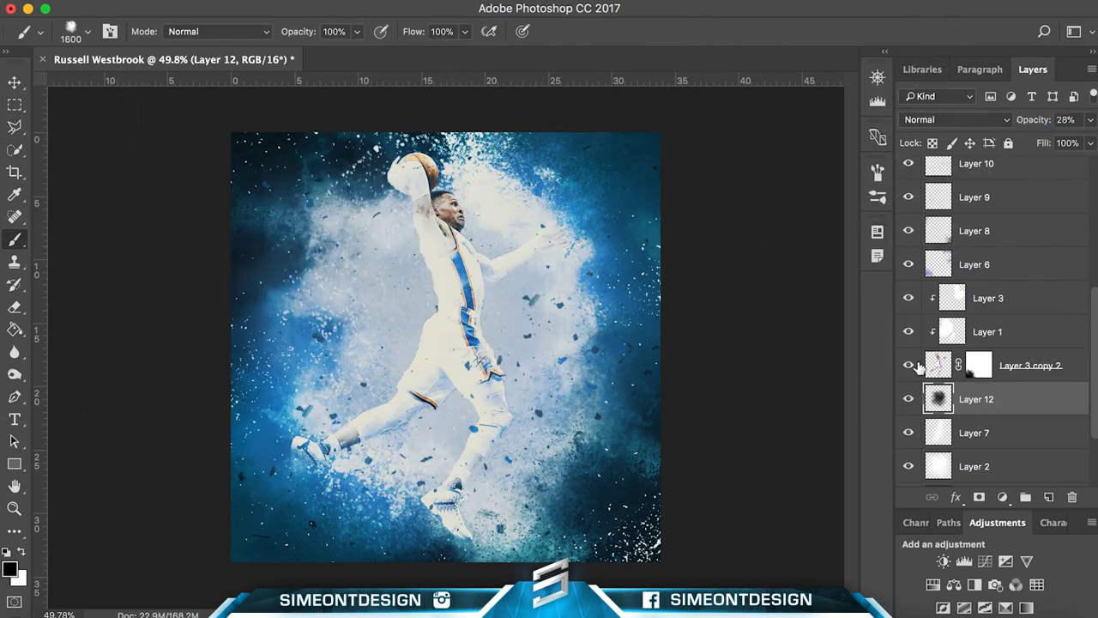
{"action": "left_click_drag", "start_coordinate": [1029, 119], "coordinate": [988, 134]}
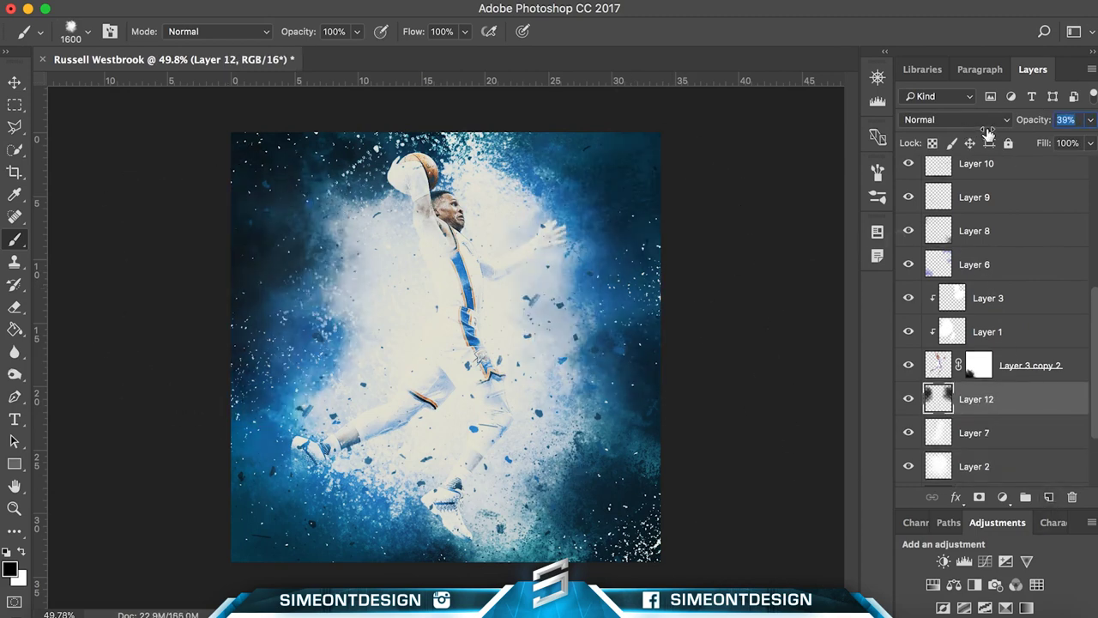
{"action": "scroll", "coordinate": [995, 343], "scroll_direction": "up", "scroll_amount": 2}
{"action": "left_click", "coordinate": [938, 419], "text": "ctrl"}
{"action": "key", "text": "m"}
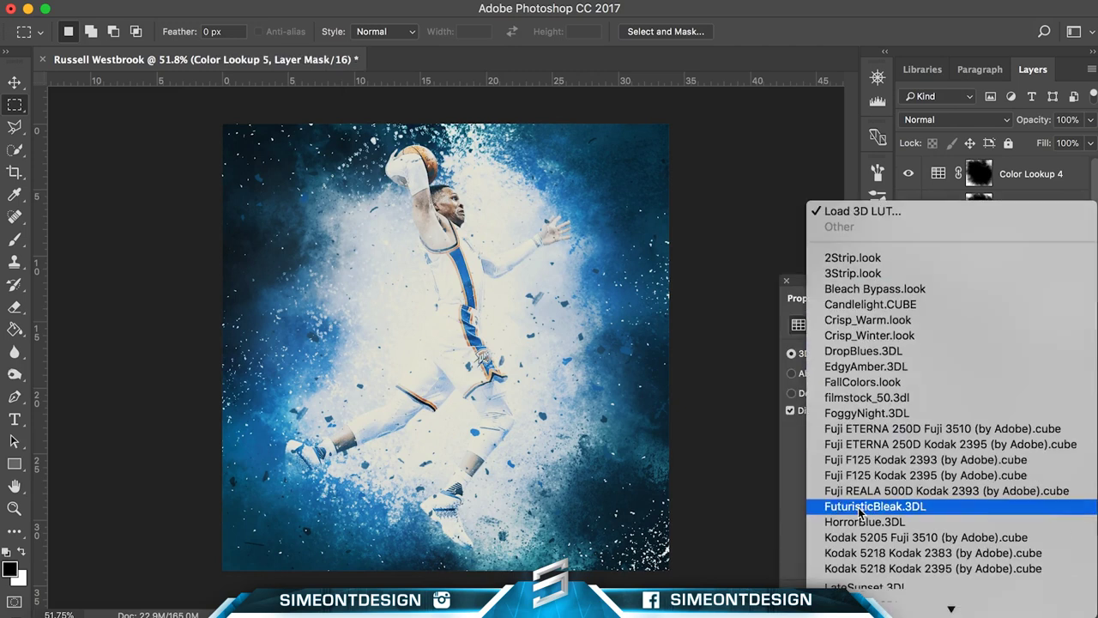
Apply the FoggyNight.3DL lookup table to Color Lookup 5.
{"action": "left_click", "coordinate": [858, 507]}
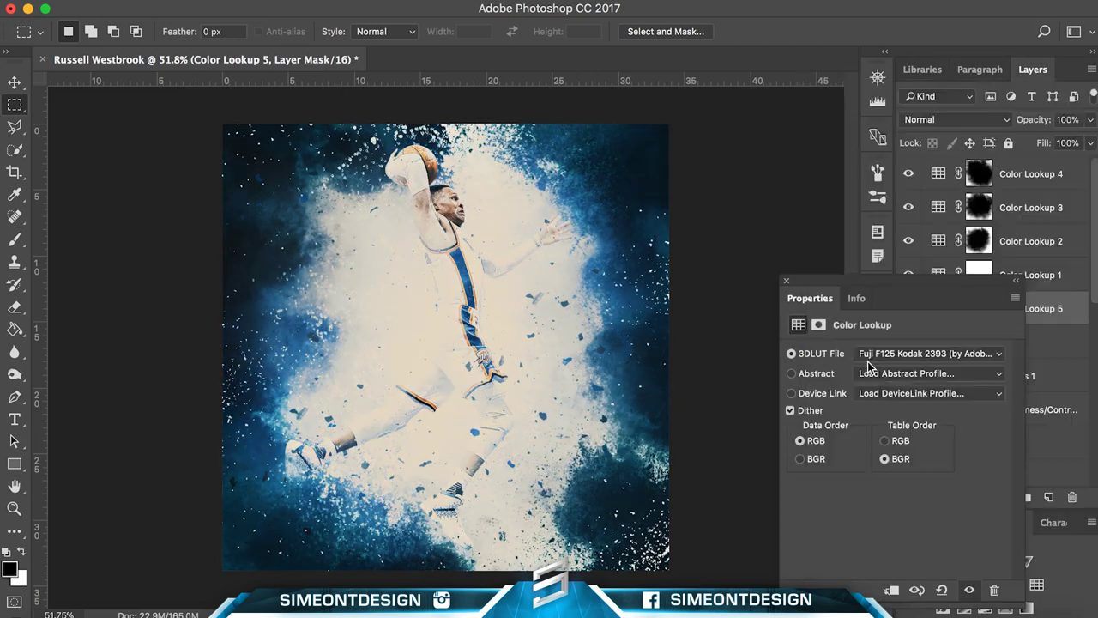
{"action": "left_click", "coordinate": [926, 352]}
{"action": "left_click", "coordinate": [871, 115]}
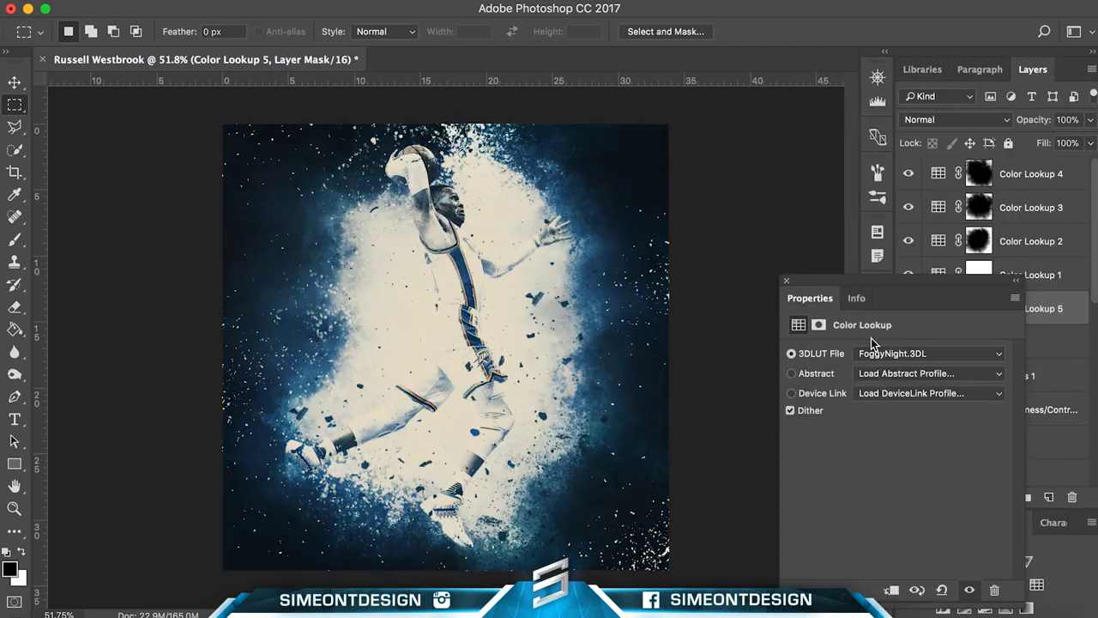
Set Color Lookup 5 to 75% opacity and paint its mask black around the player.
{"action": "key", "text": "h"}
{"action": "key", "text": "0"}
{"action": "left_click_drag", "start_coordinate": [377, 223], "coordinate": [386, 515]}
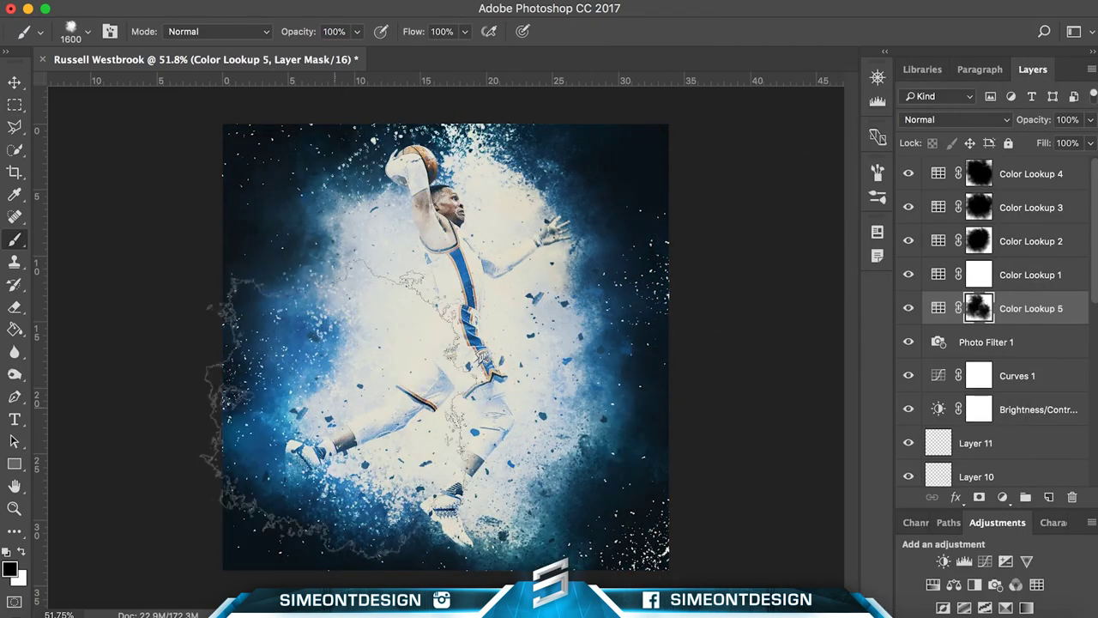
{"action": "type", "text": "75"}
{"action": "key", "text": "Return"}
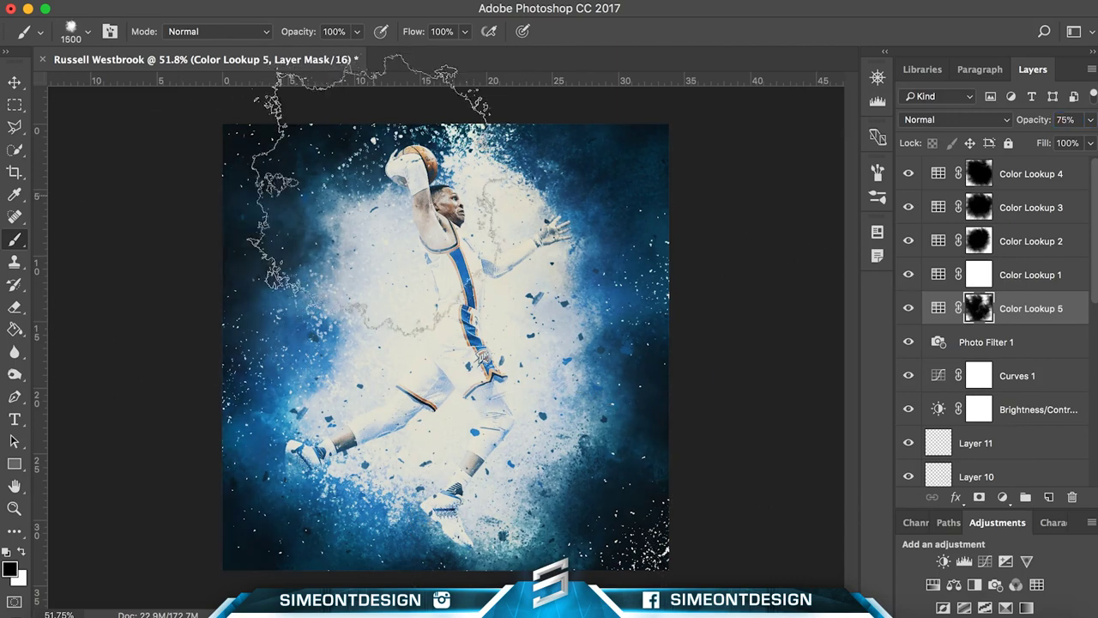
{"action": "left_click_drag", "start_coordinate": [716, 326], "coordinate": [429, 343]}
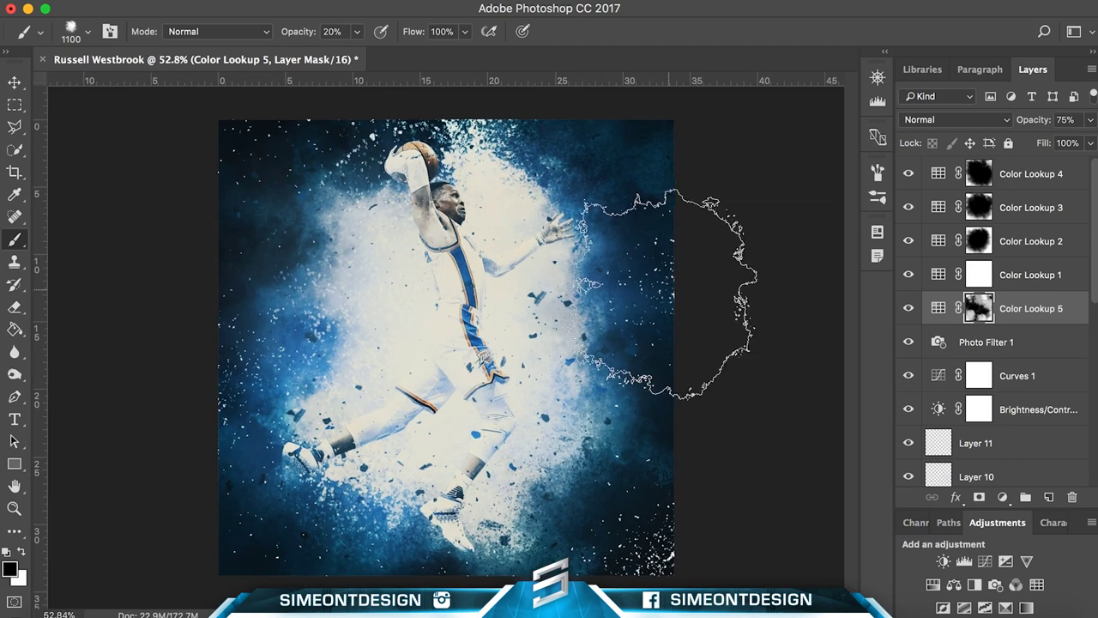
{"action": "scroll", "coordinate": [1023, 346], "scroll_direction": "down", "scroll_amount": 2}
Add a Gradient Map above Layer 11 and toggle it to compare.
{"action": "left_click", "coordinate": [1022, 357]}
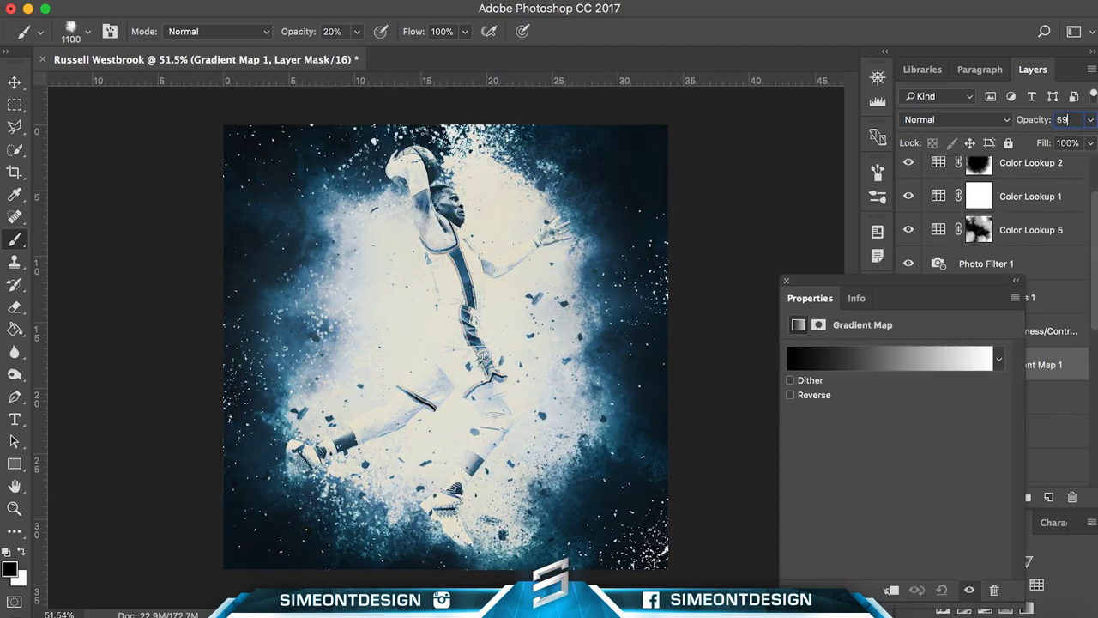
{"action": "key", "text": "Return"}
{"action": "left_click", "coordinate": [786, 280]}
{"action": "left_click", "coordinate": [907, 365]}
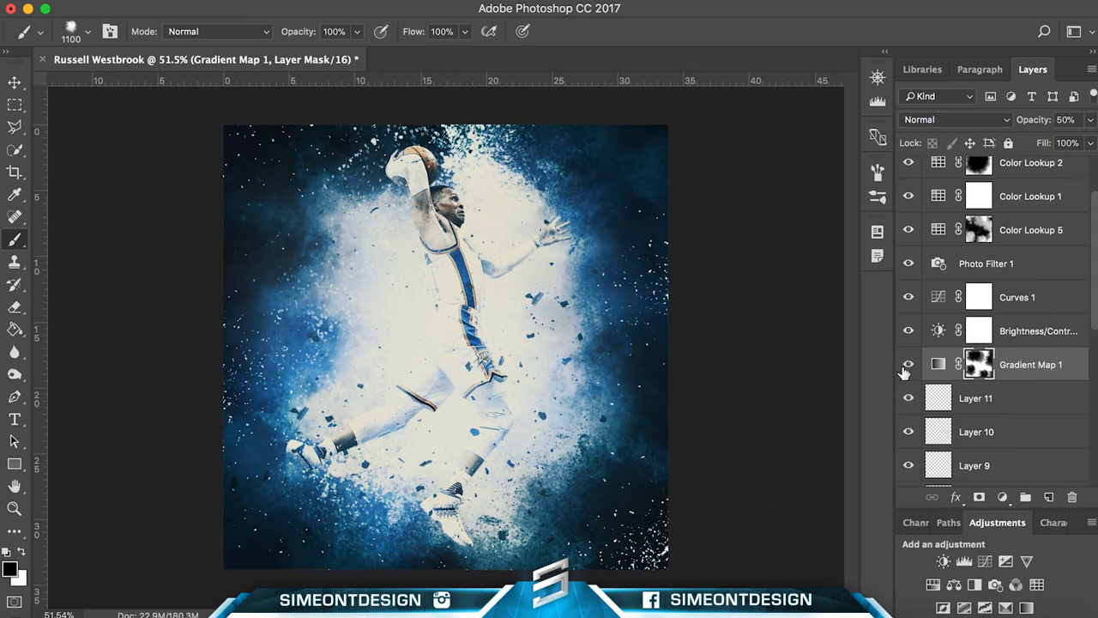
Choose a green-to-orange preset for Gradient Map 1 in the Gradient Editor.
{"action": "double_click", "coordinate": [937, 367]}
{"action": "left_click", "coordinate": [890, 358]}
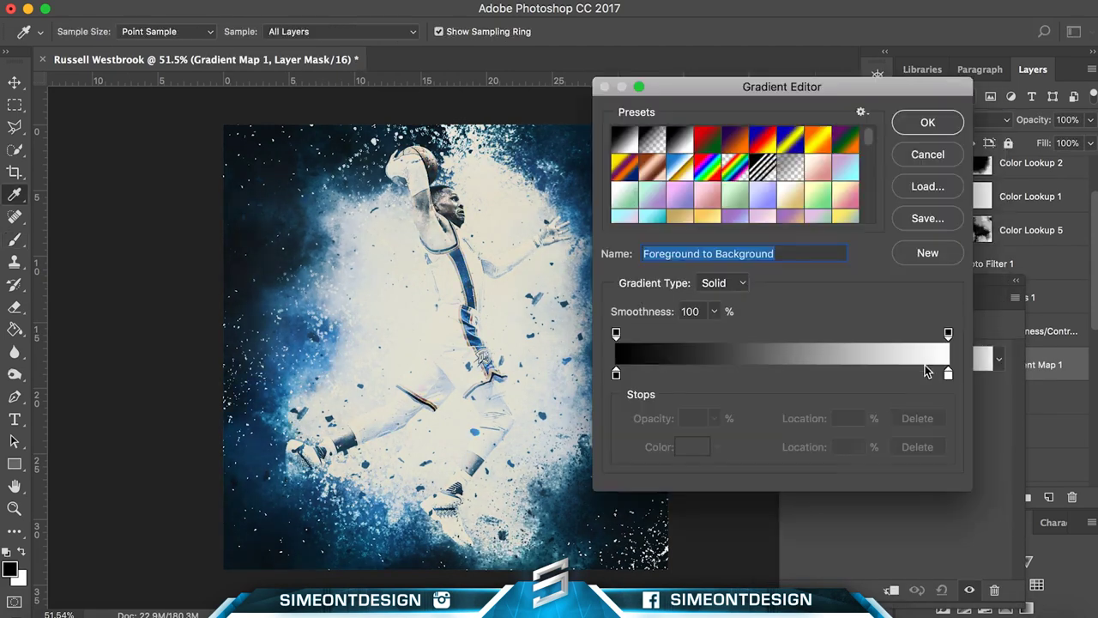
{"action": "left_click", "coordinate": [763, 339]}
{"action": "left_click", "coordinate": [745, 314]}
{"action": "left_click", "coordinate": [863, 307]}
{"action": "left_click", "coordinate": [882, 334]}
{"action": "left_click", "coordinate": [935, 283]}
{"action": "scroll", "coordinate": [935, 283], "scroll_direction": "down", "scroll_amount": 3}
{"action": "left_click", "coordinate": [910, 293]}
{"action": "left_click", "coordinate": [897, 297]}
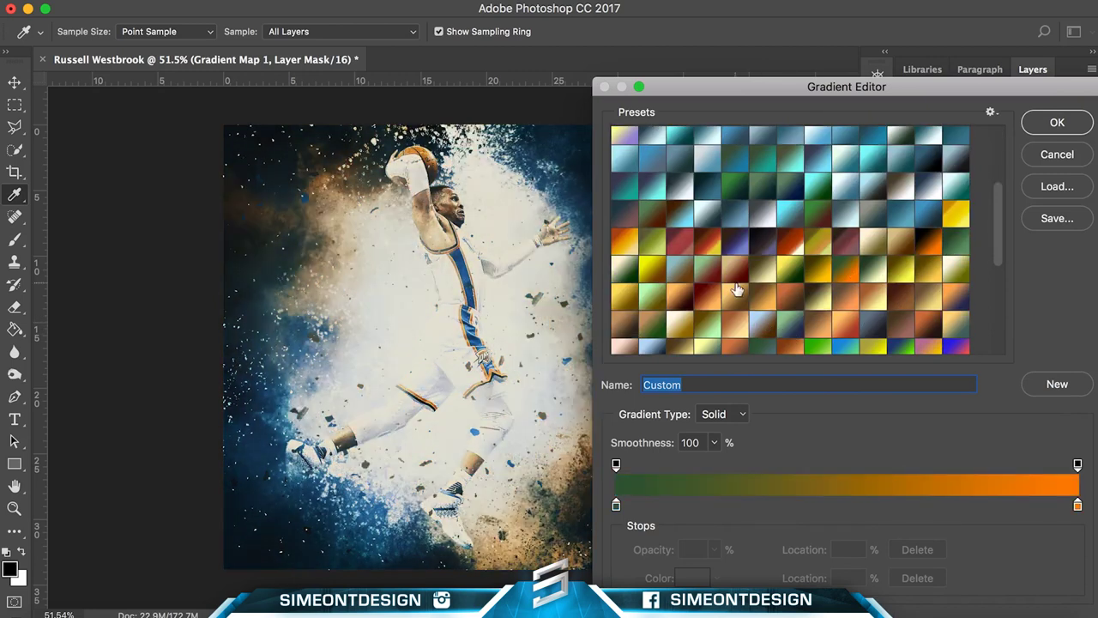
{"action": "key", "text": "Return"}
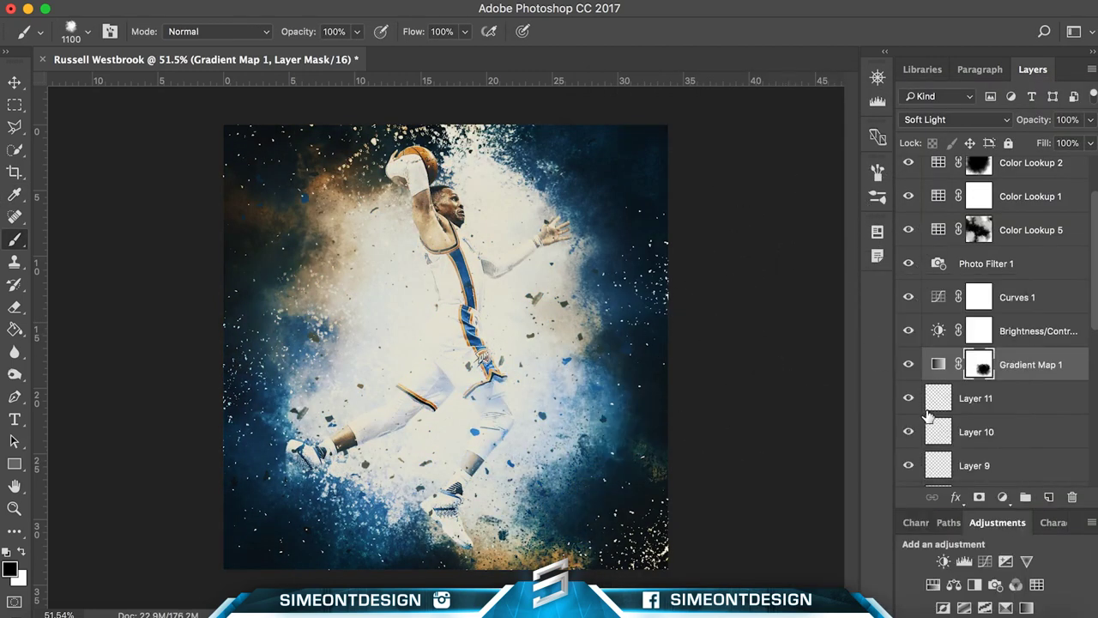
Duplicate the gradient map twice, fill a copy's mask black, and select Gradient Map 1's mask.
{"action": "key", "text": "ctrl+j"}
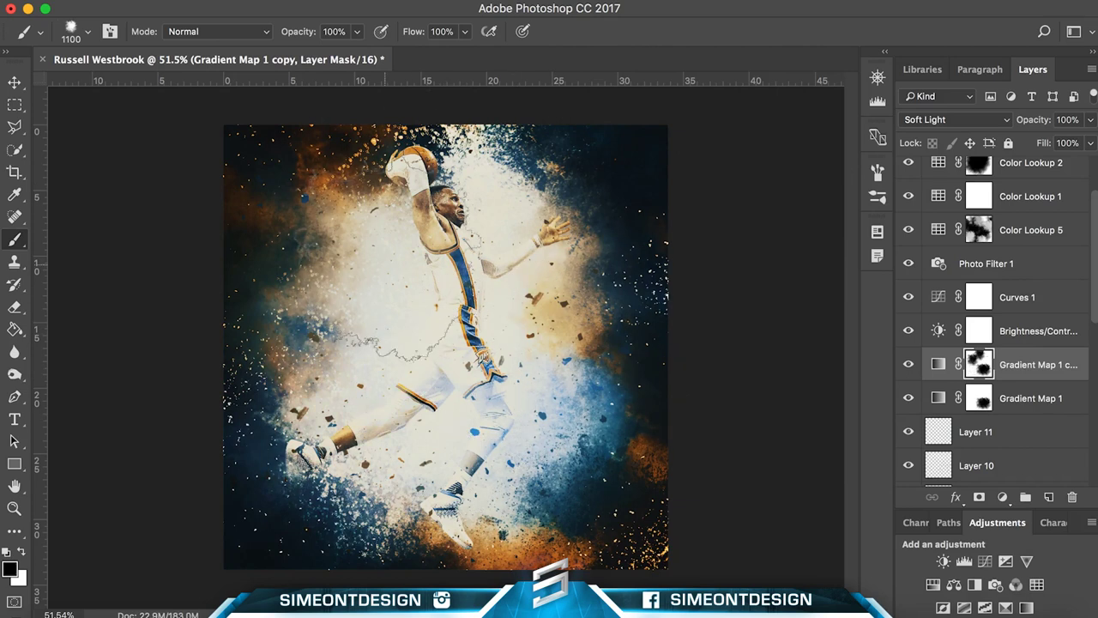
{"action": "scroll", "coordinate": [446, 354], "scroll_direction": "down", "scroll_amount": 1}
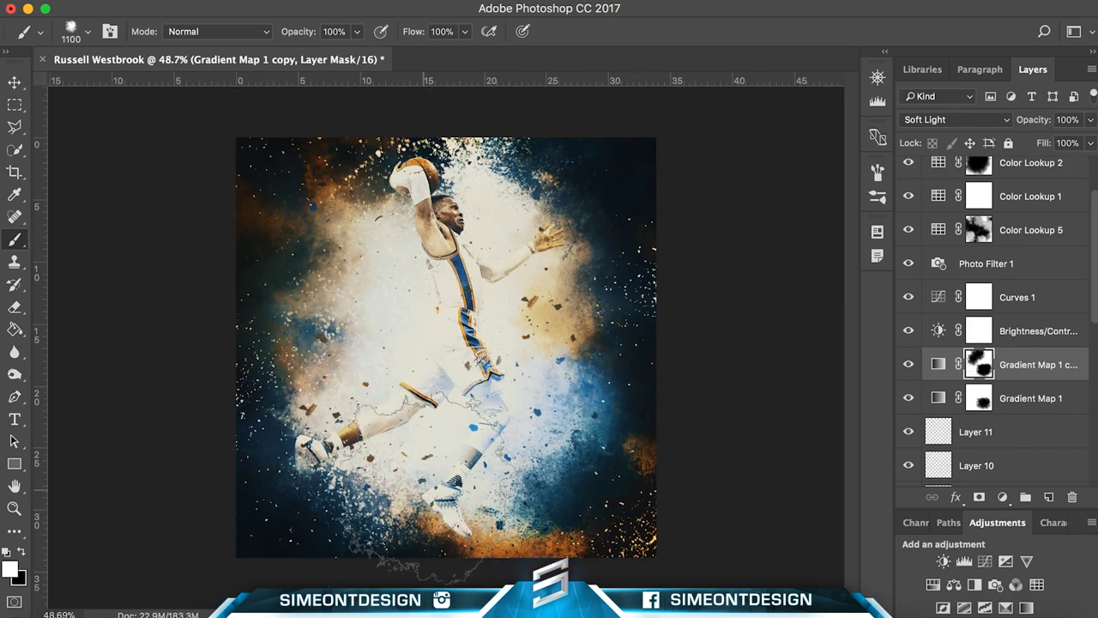
{"action": "key", "text": "ctrl+j"}
{"action": "key", "text": "ctrl+BackSpace"}
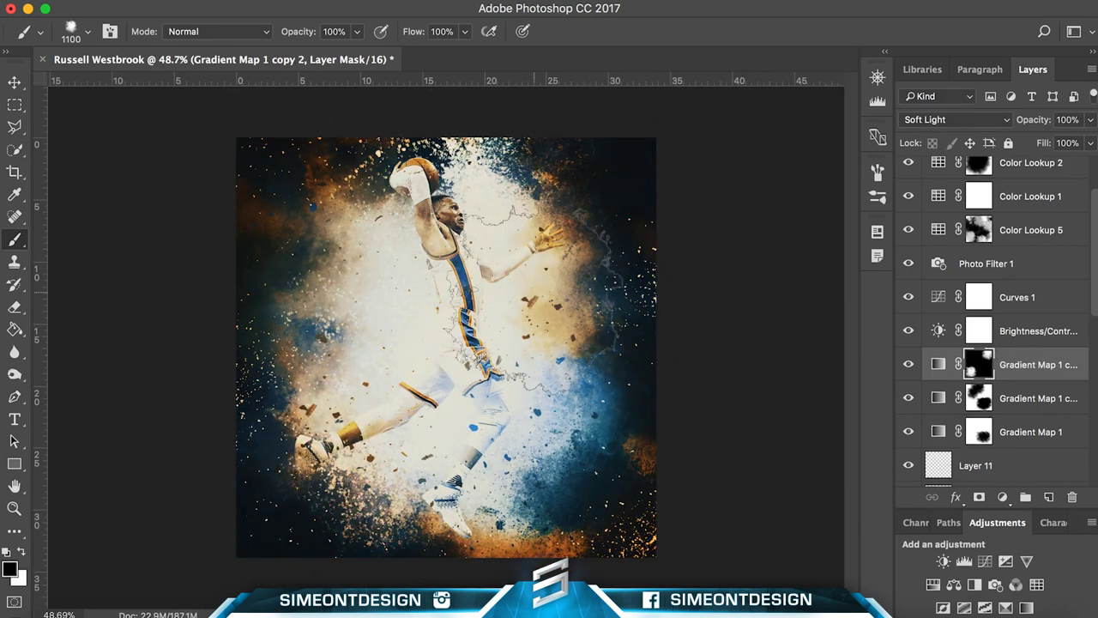
{"action": "left_click_drag", "start_coordinate": [908, 364], "coordinate": [909, 397]}
{"action": "scroll", "coordinate": [986, 343], "scroll_direction": "down", "scroll_amount": 2}
{"action": "left_click", "coordinate": [978, 345]}
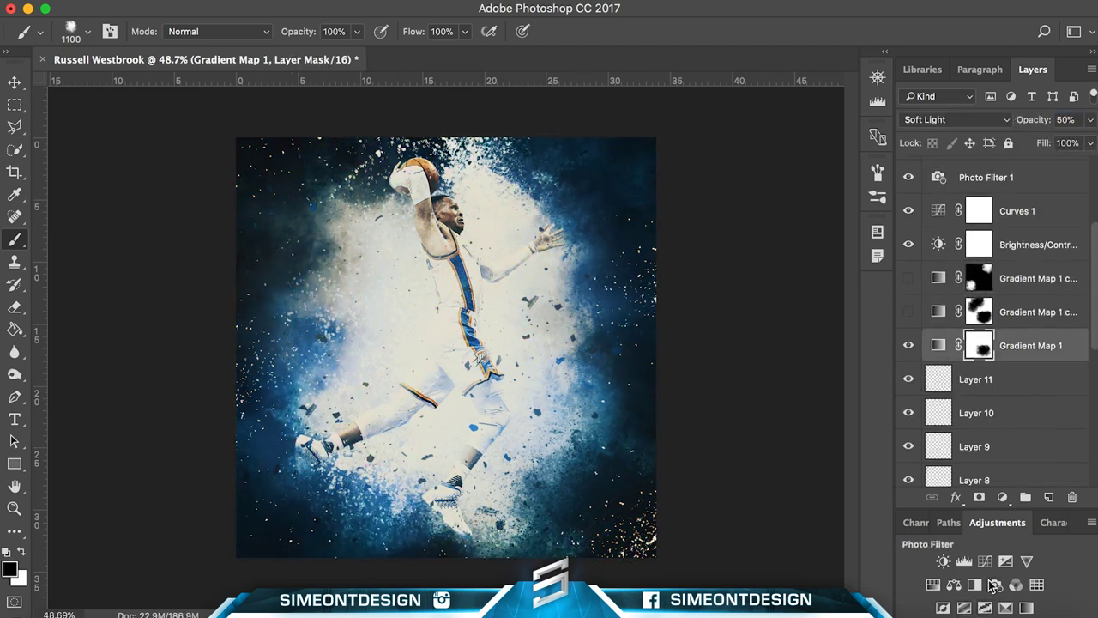
{"action": "scroll", "coordinate": [1047, 365], "scroll_direction": "down", "scroll_amount": 5}
Paint orange on a new layer with a 2500 px brush, then show and target Gradient Map 1's mask.
{"action": "key", "text": "ctrl+shift+alt+n"}
{"action": "right_click", "coordinate": [715, 542]}
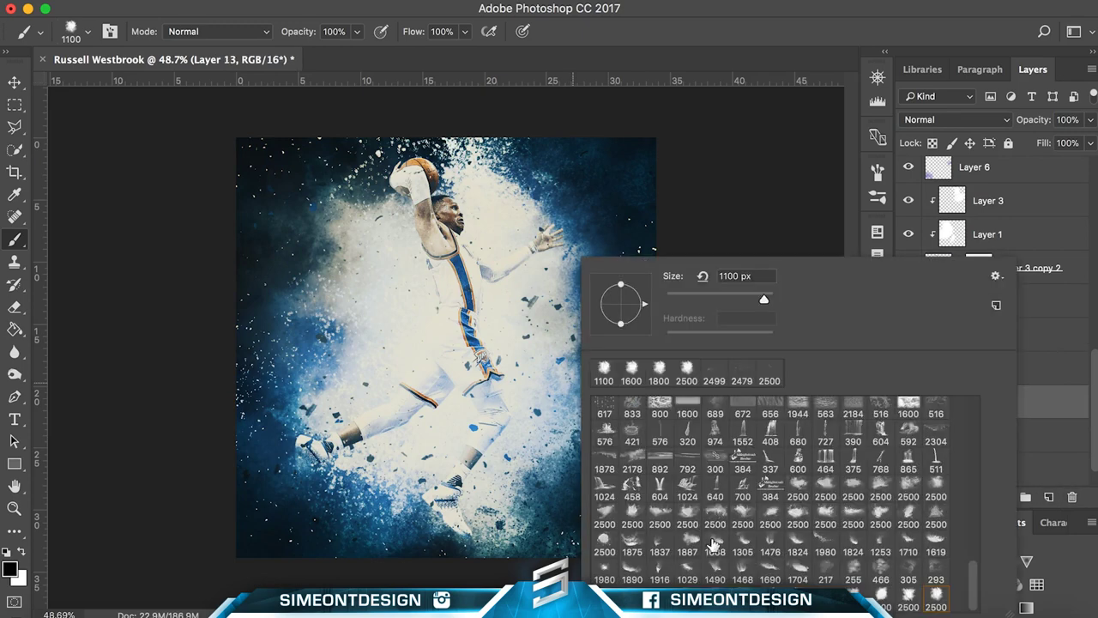
{"action": "left_click", "coordinate": [936, 491]}
{"action": "key", "text": "Return"}
{"action": "left_click", "coordinate": [10, 568]}
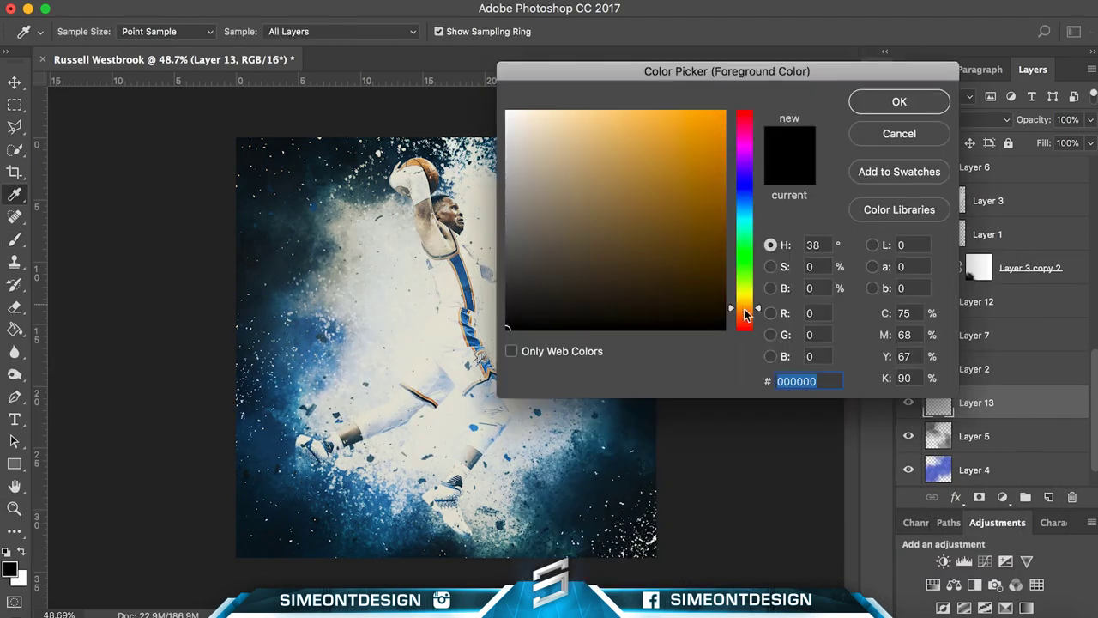
{"action": "left_click", "coordinate": [686, 146]}
{"action": "left_click", "coordinate": [931, 101]}
{"action": "left_click", "coordinate": [618, 343]}
{"action": "left_click", "coordinate": [302, 239]}
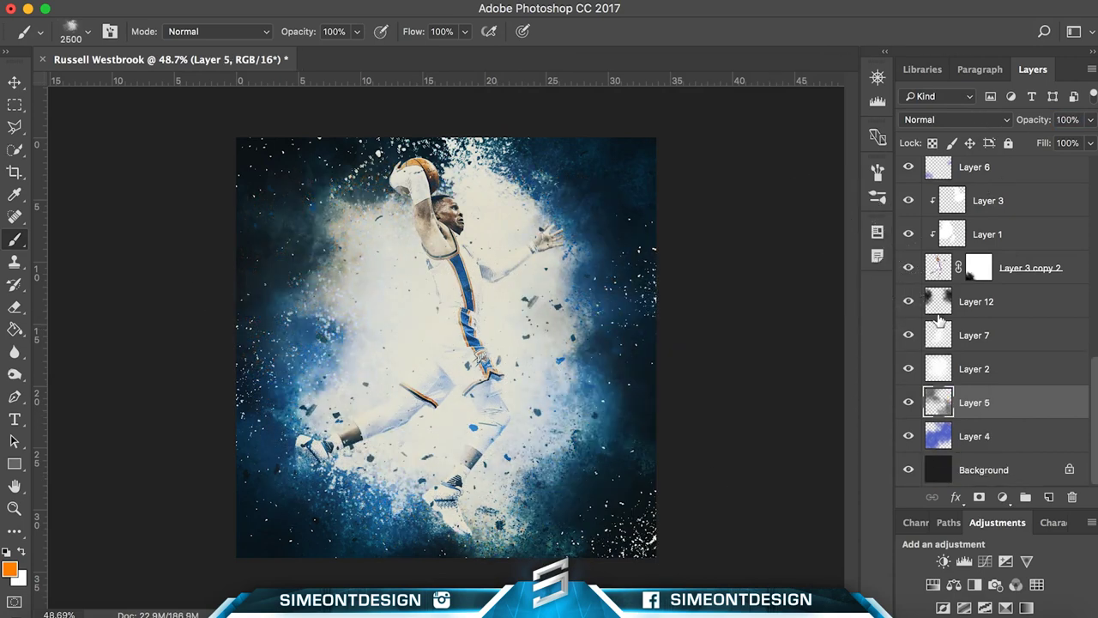
{"action": "left_click", "coordinate": [910, 260]}
{"action": "left_click", "coordinate": [978, 261]}
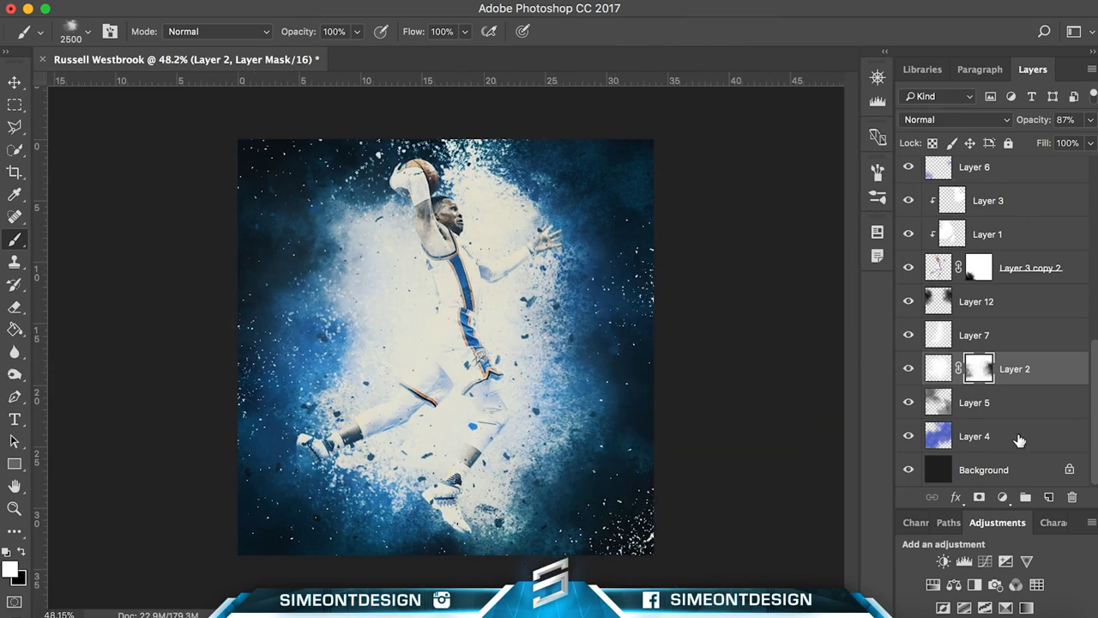
Duplicate Layer 3 copy 2 as Layer 3 copy 3.
{"action": "left_click", "coordinate": [1029, 267]}
{"action": "key", "text": "ctrl+j"}
{"action": "left_click", "coordinate": [429, 0]}
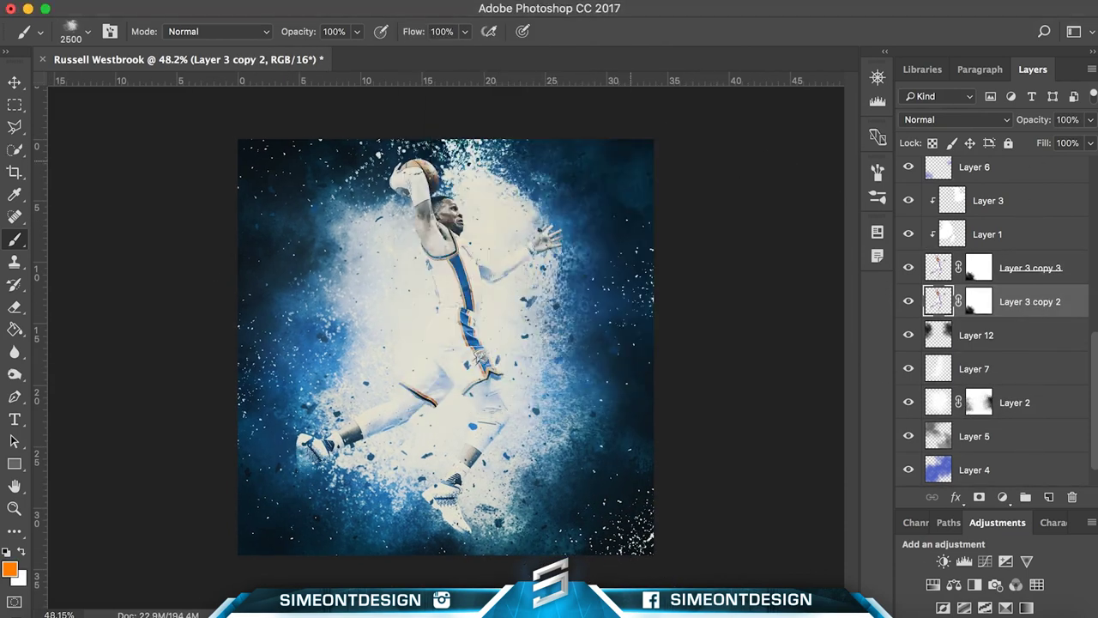
{"action": "scroll", "coordinate": [1051, 364], "scroll_direction": "up", "scroll_amount": 5}
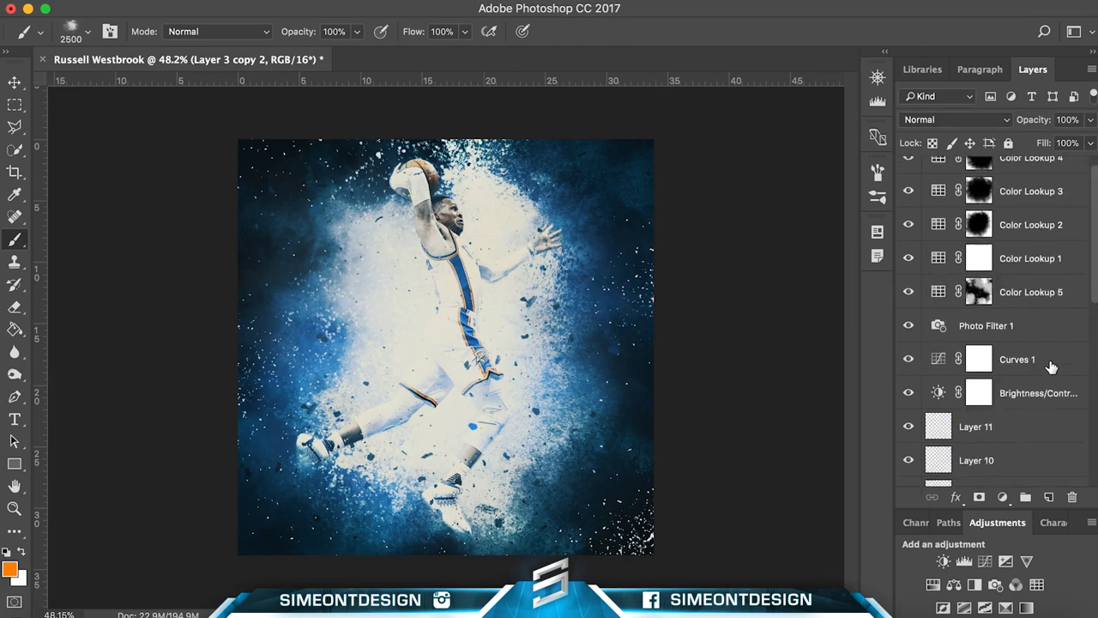
Add a Levels 1 adjustment layer above Color Lookup 4 using the Lighten Shadows preset.
{"action": "left_click", "coordinate": [970, 558]}
{"action": "left_click", "coordinate": [909, 354]}
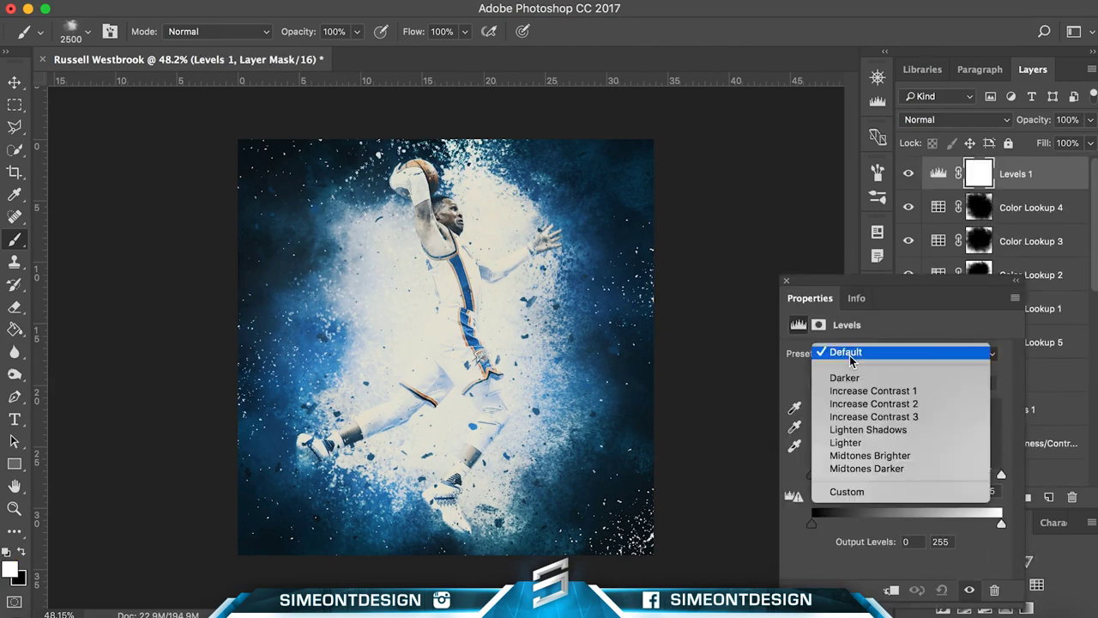
{"action": "left_click", "coordinate": [883, 375]}
{"action": "left_click", "coordinate": [909, 353]}
{"action": "left_click", "coordinate": [857, 387]}
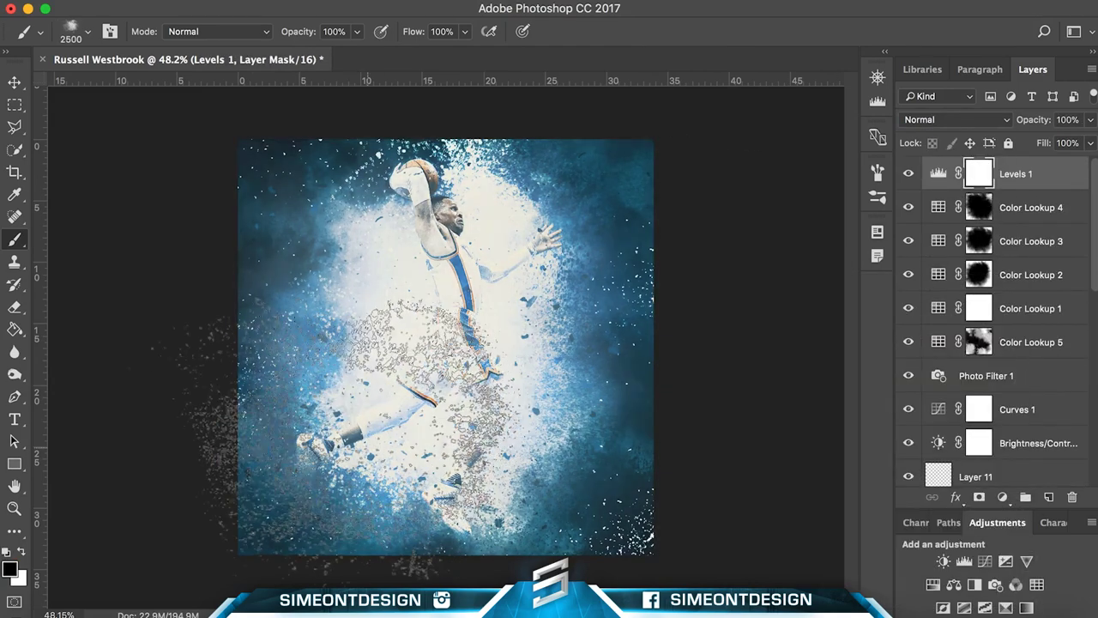